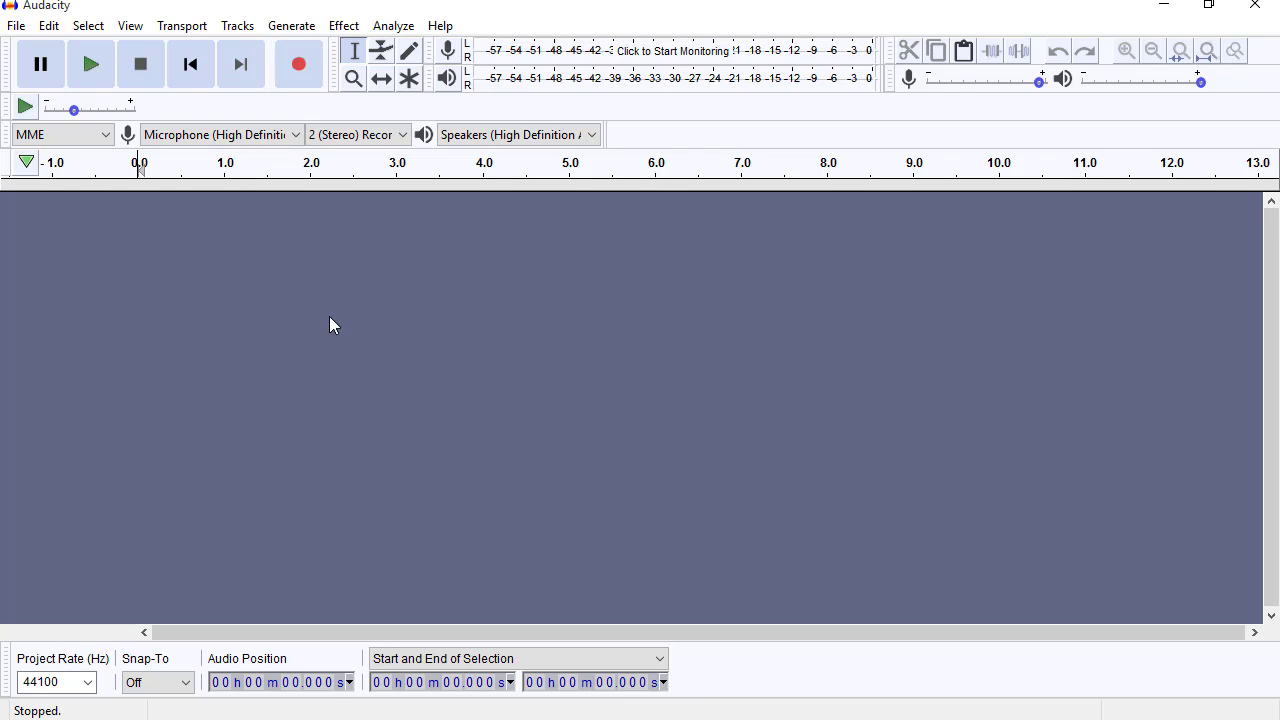
Create a new empty audio project
left_click(17, 28)
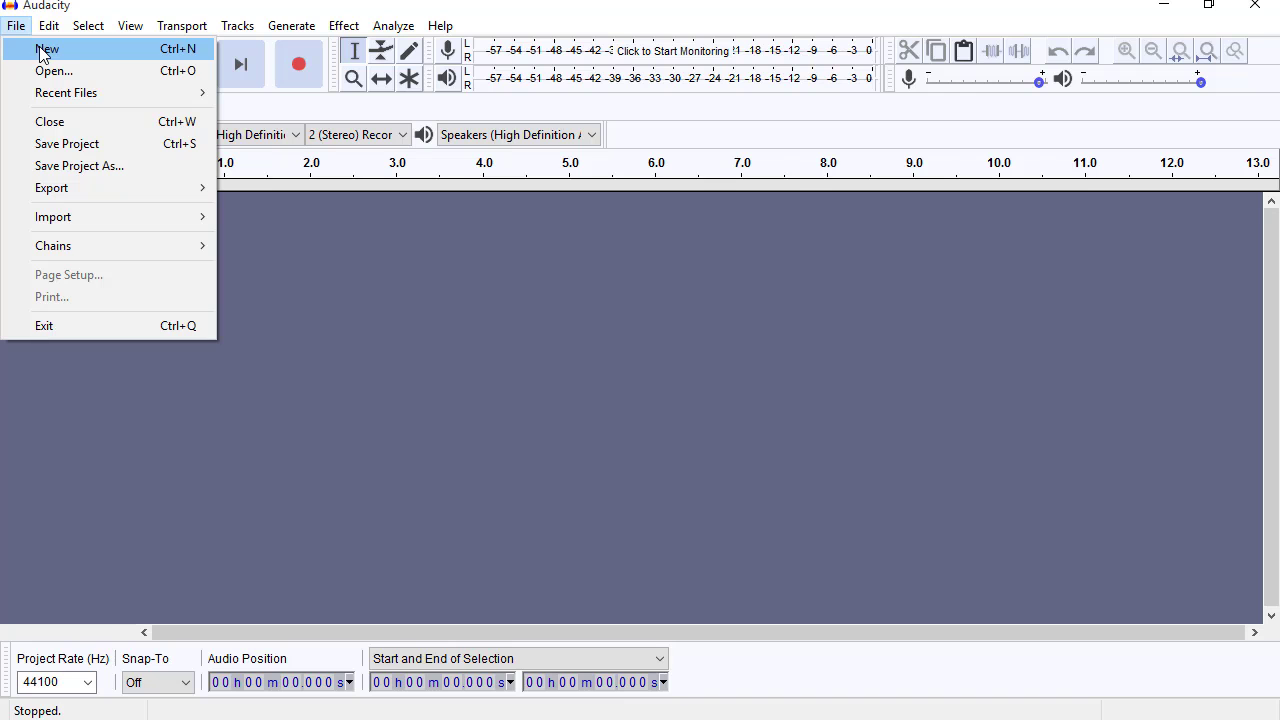
left_click(57, 55)
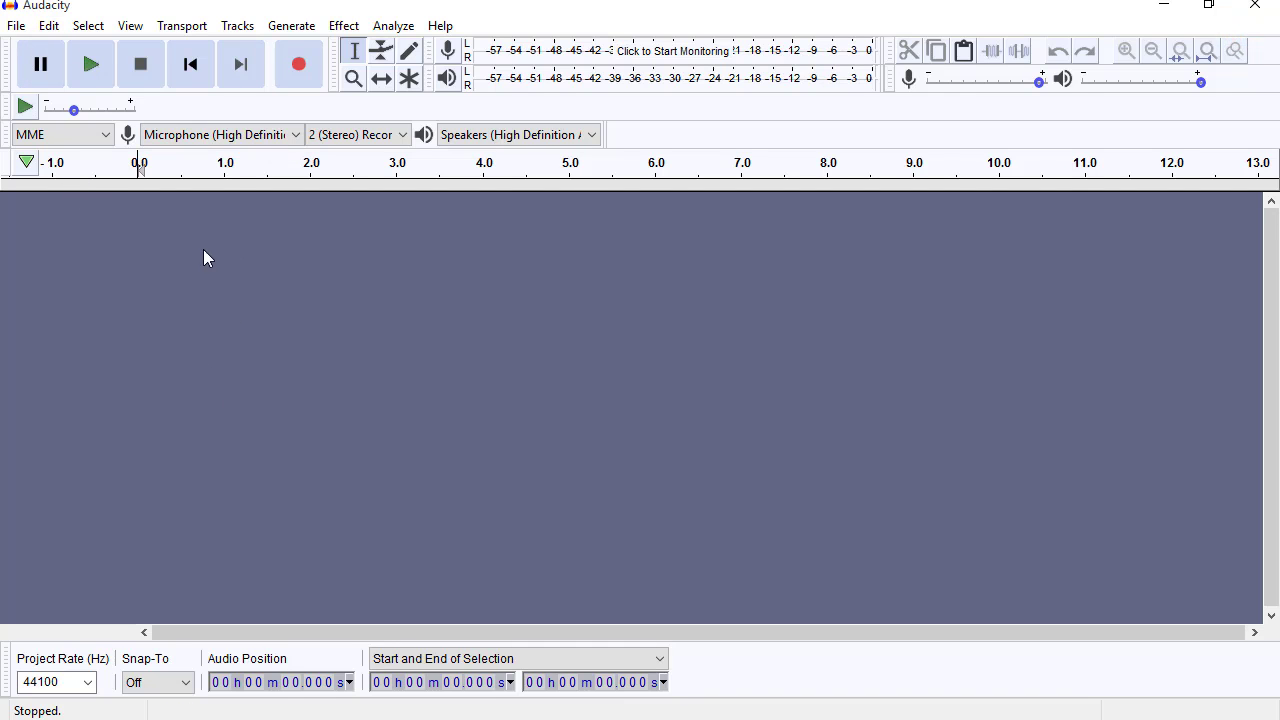
left_click(16, 25)
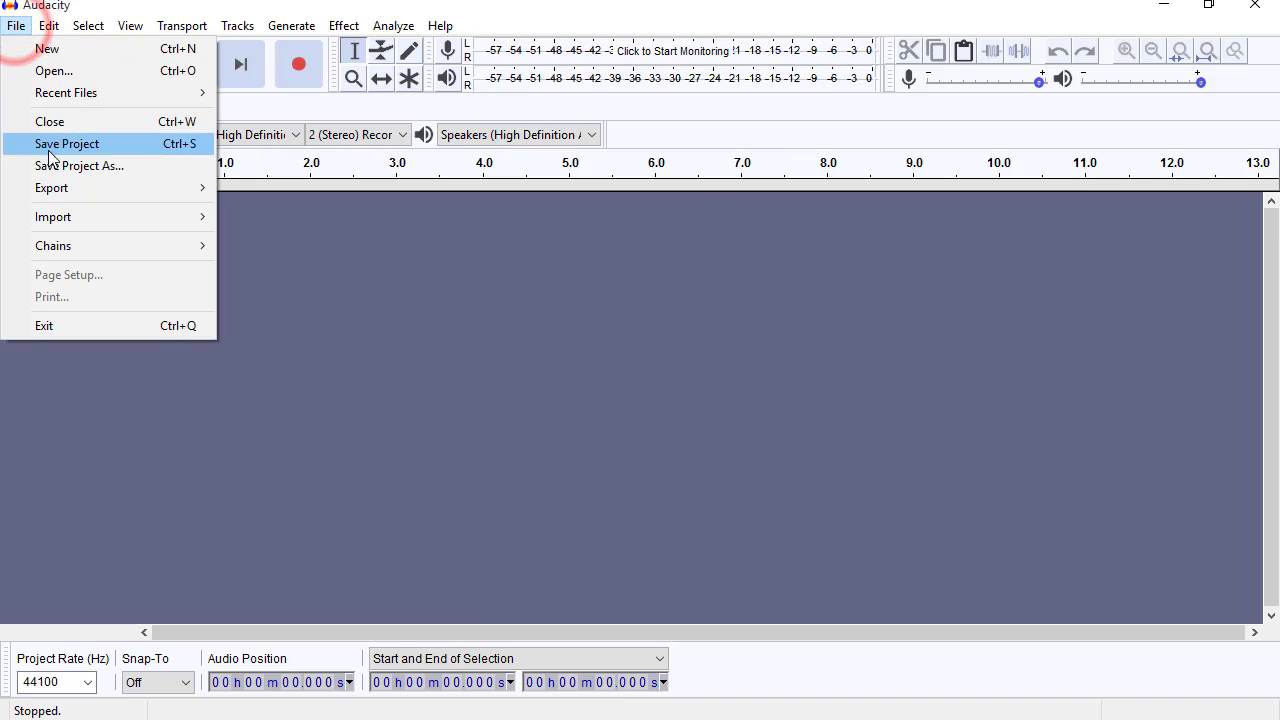
mouse_move(54, 28)
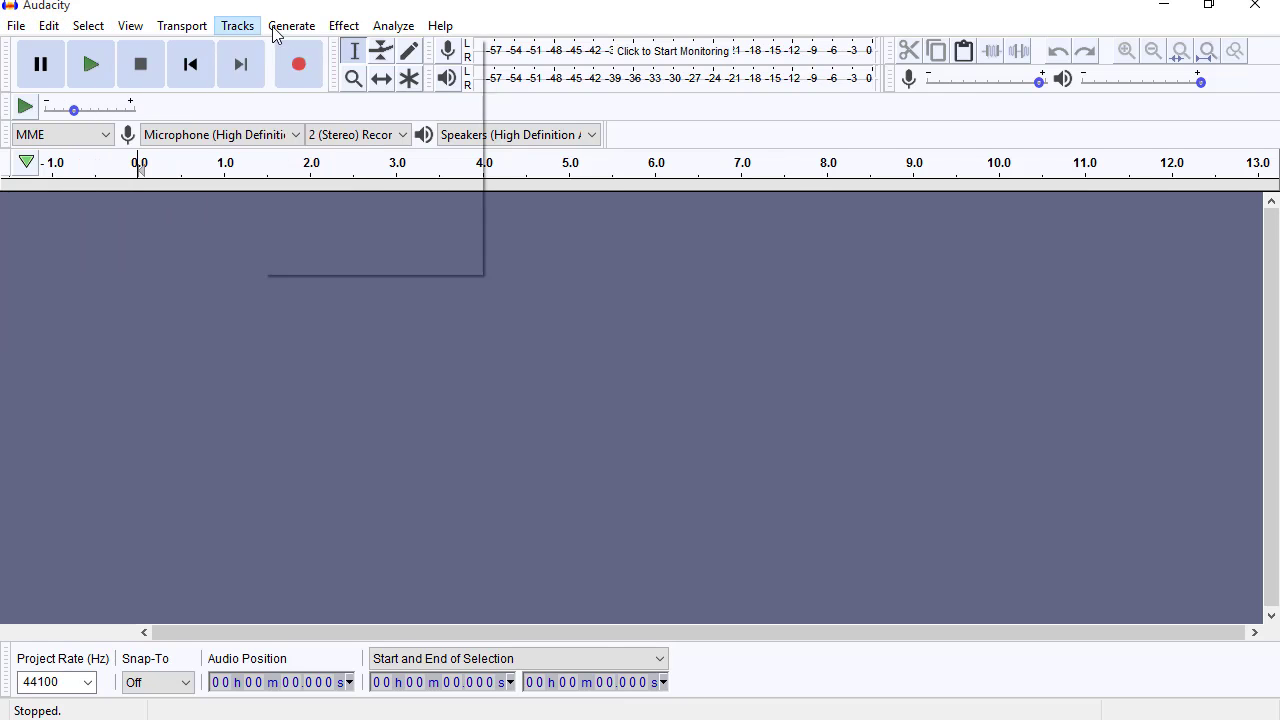
mouse_move(343, 25)
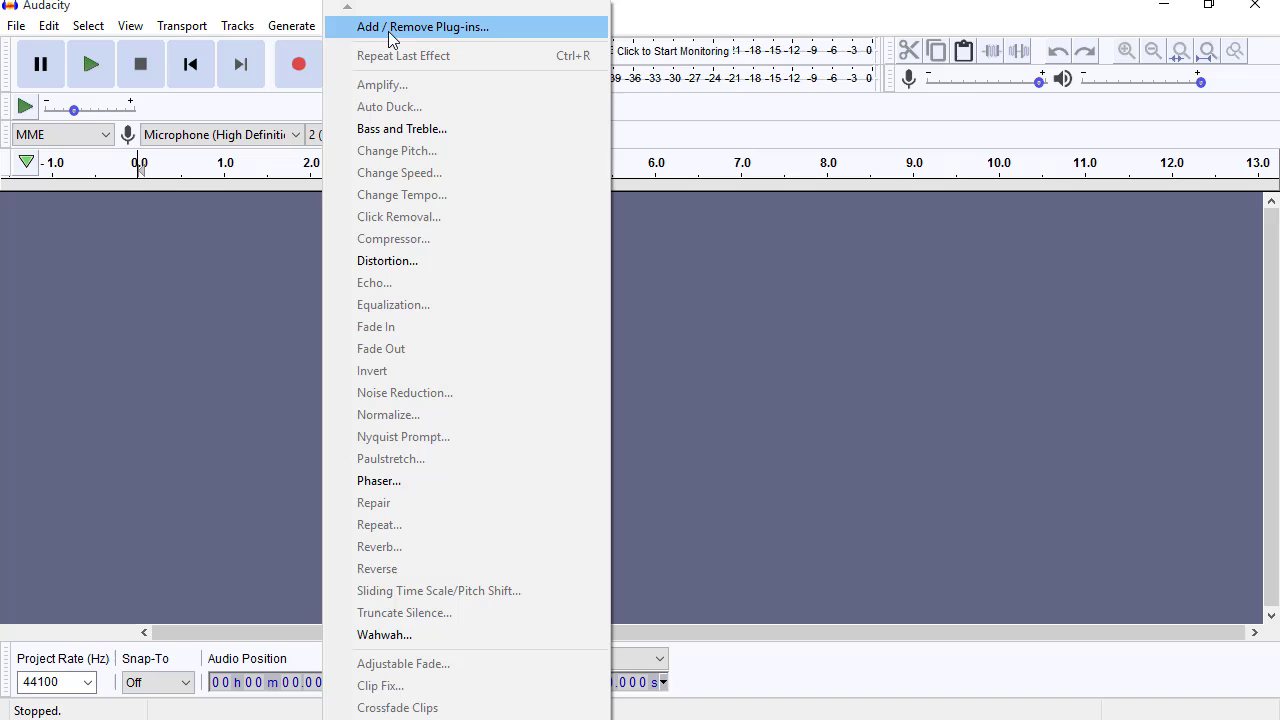
left_click(56, 364)
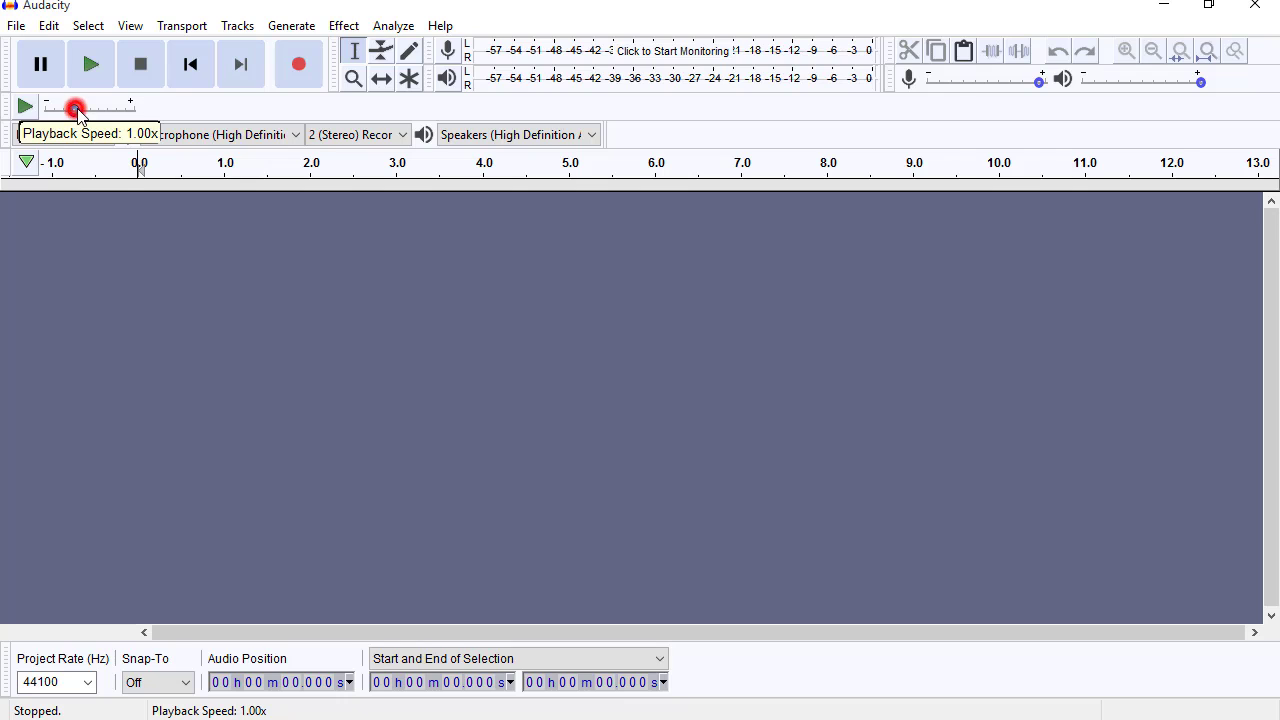
Raise the playback speed slightly above 1.00x
left_click_drag(74, 111, 91, 117)
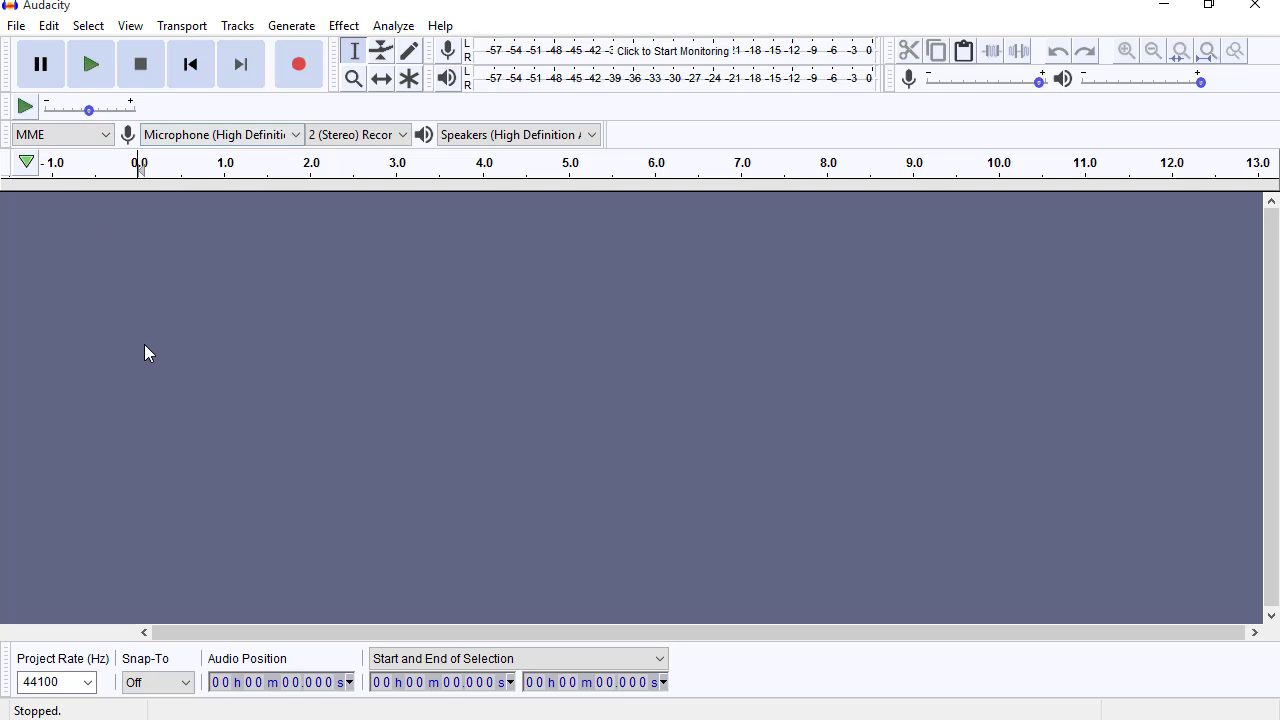
Record about 20 seconds of stereo microphone audio, pausing and resuming the take at about 16.6 seconds, and stop the recording
left_click(292, 79)
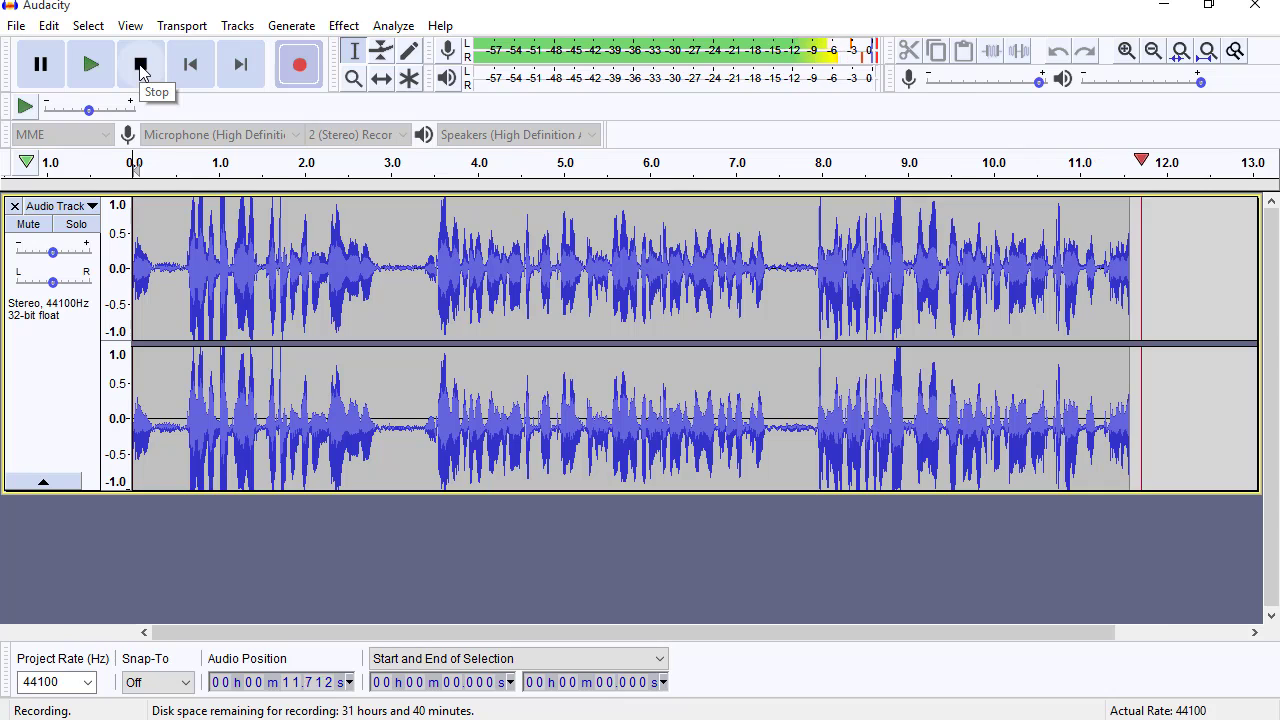
left_click(302, 66)
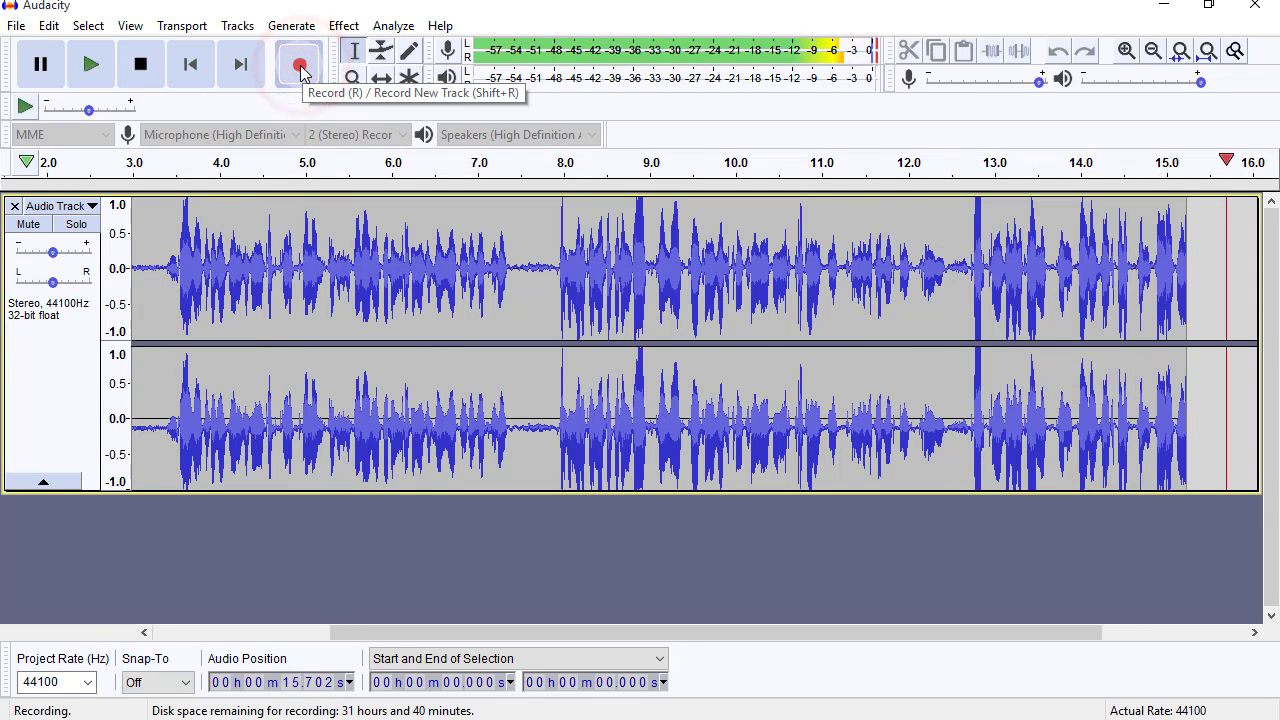
left_click(41, 65)
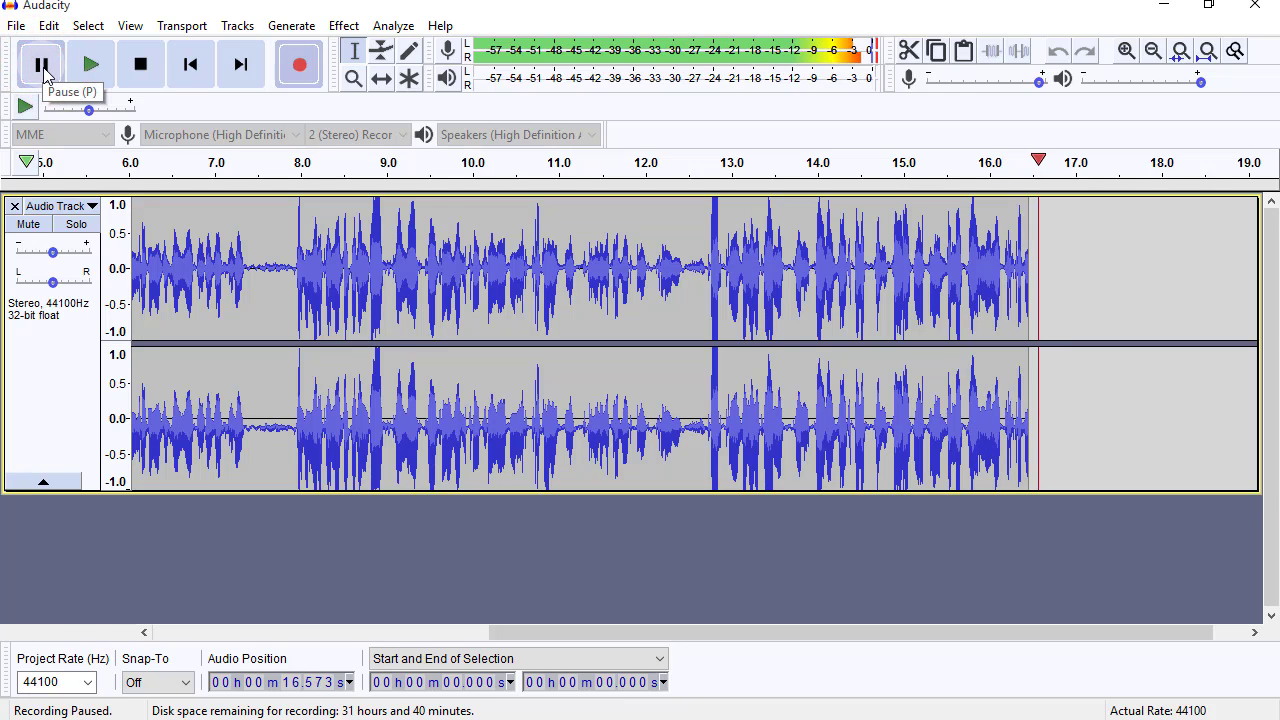
left_click(43, 68)
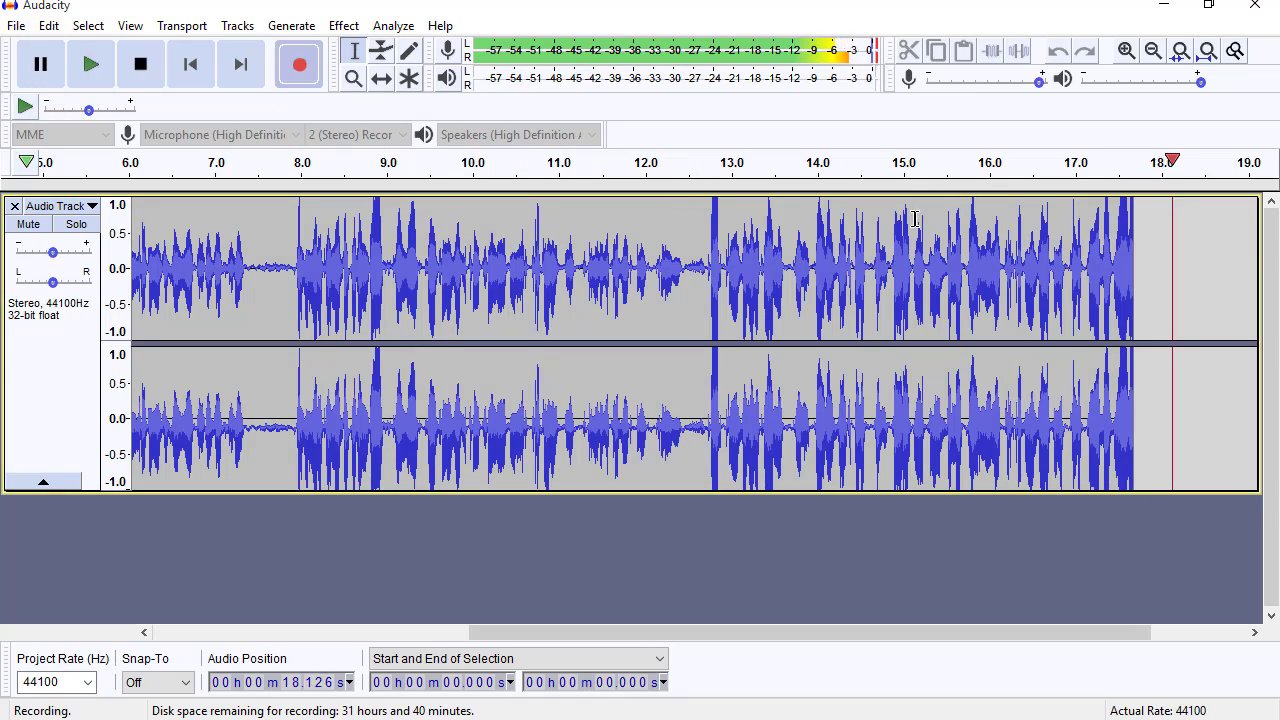
left_click(43, 64)
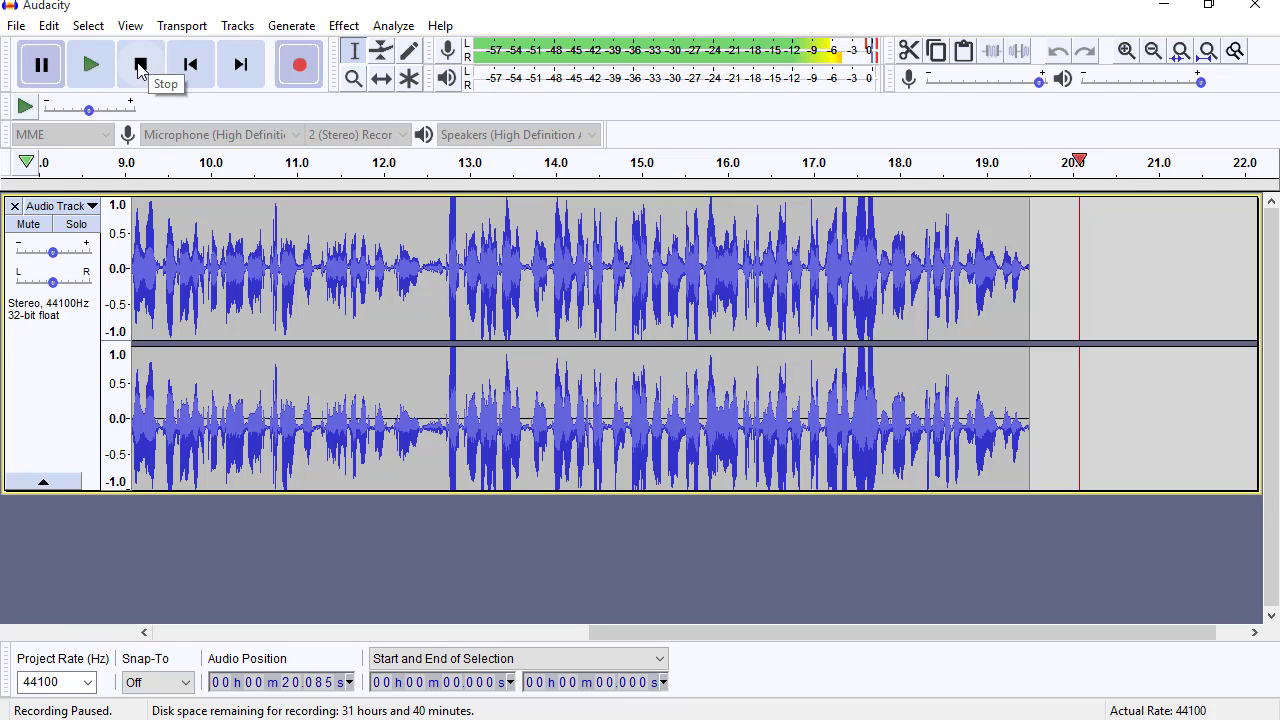
left_click(140, 66)
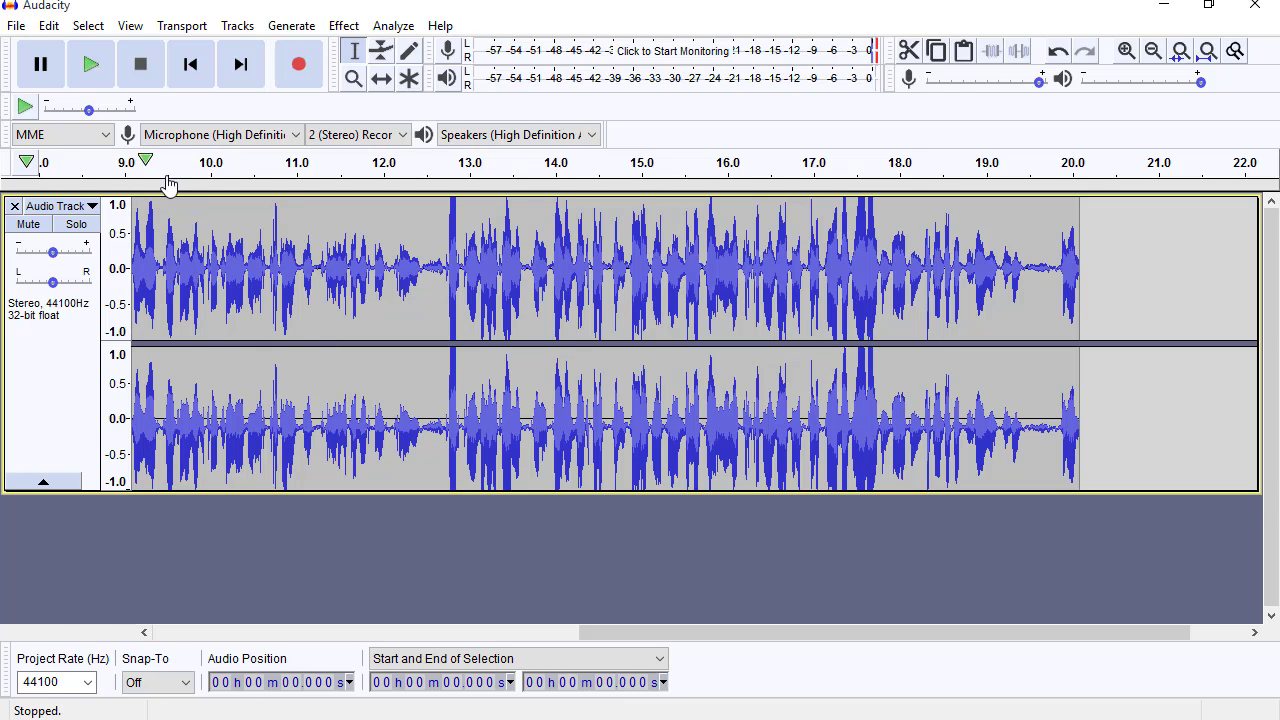
left_click(38, 63)
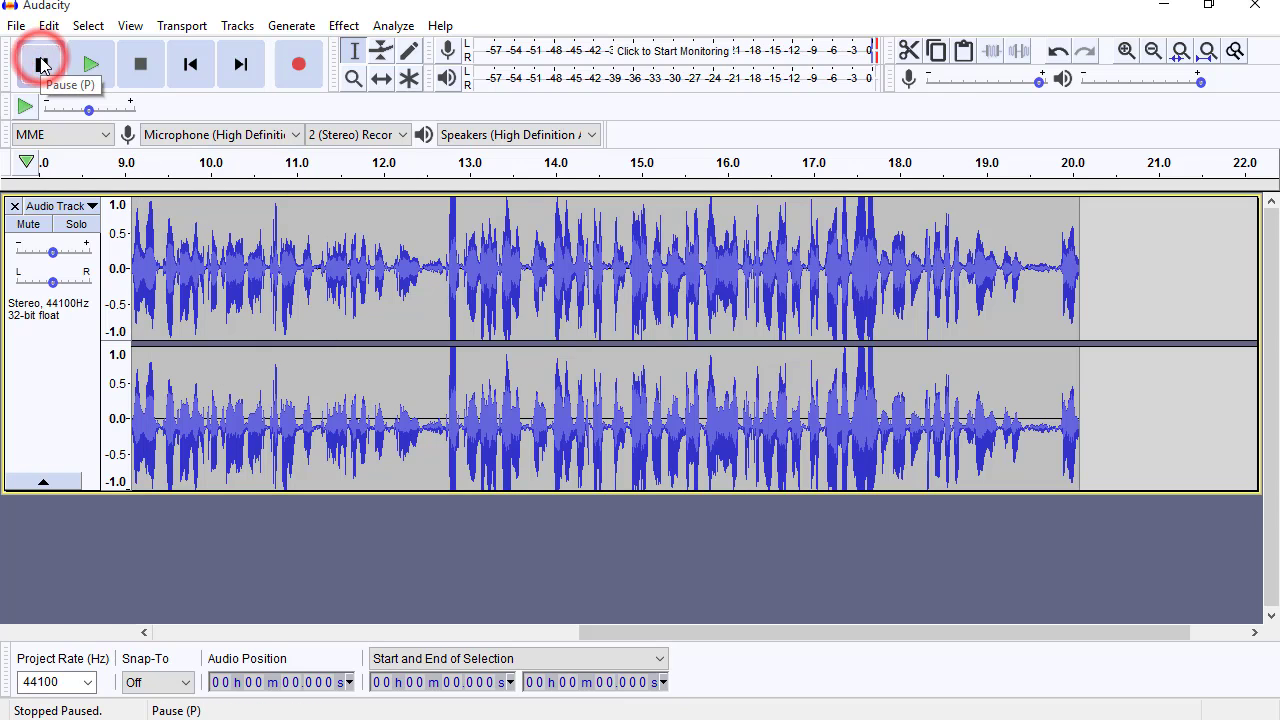
left_click(293, 71)
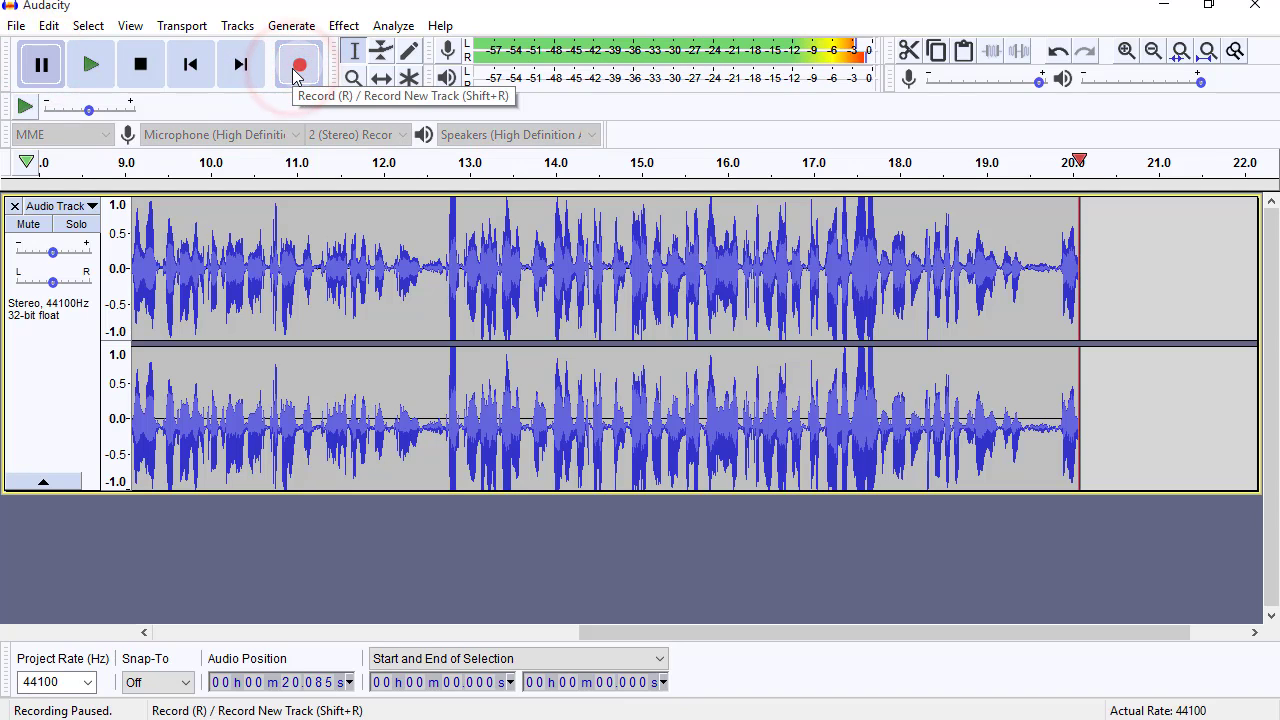
left_click(140, 64)
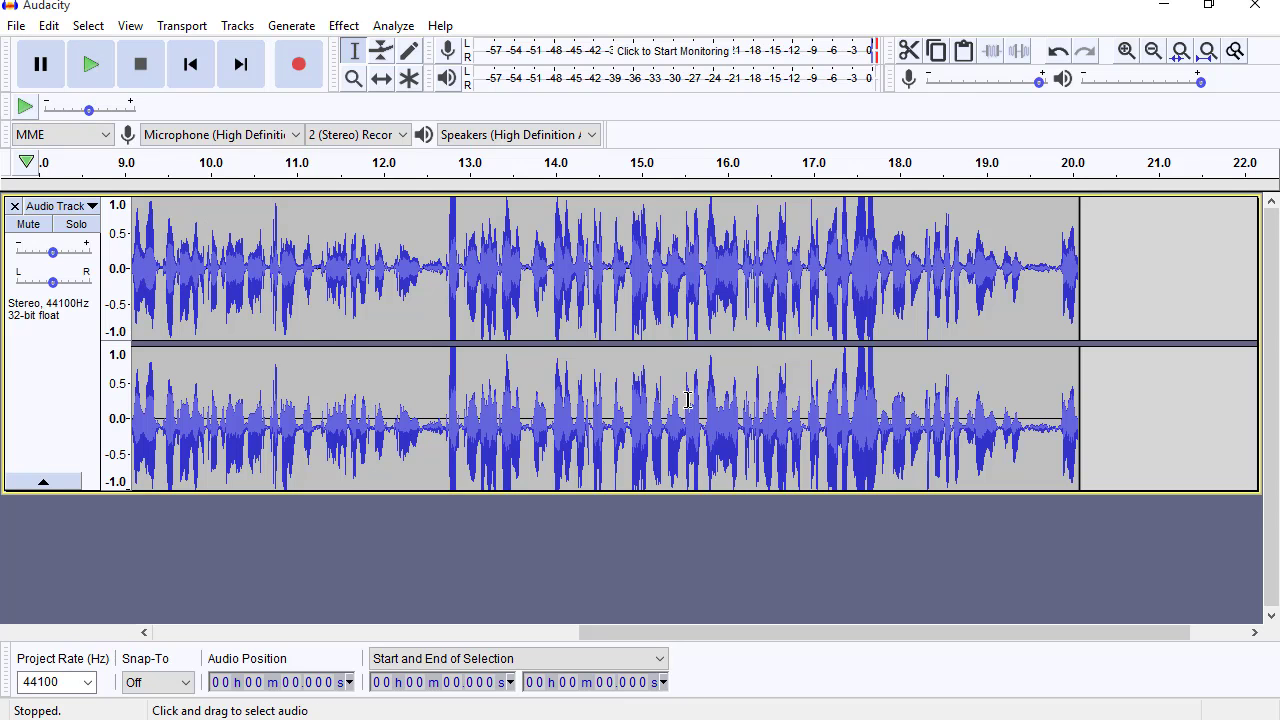
Play the recording from its beginning and pause playback at about 5 seconds
left_click_drag(666, 632, 222, 651)
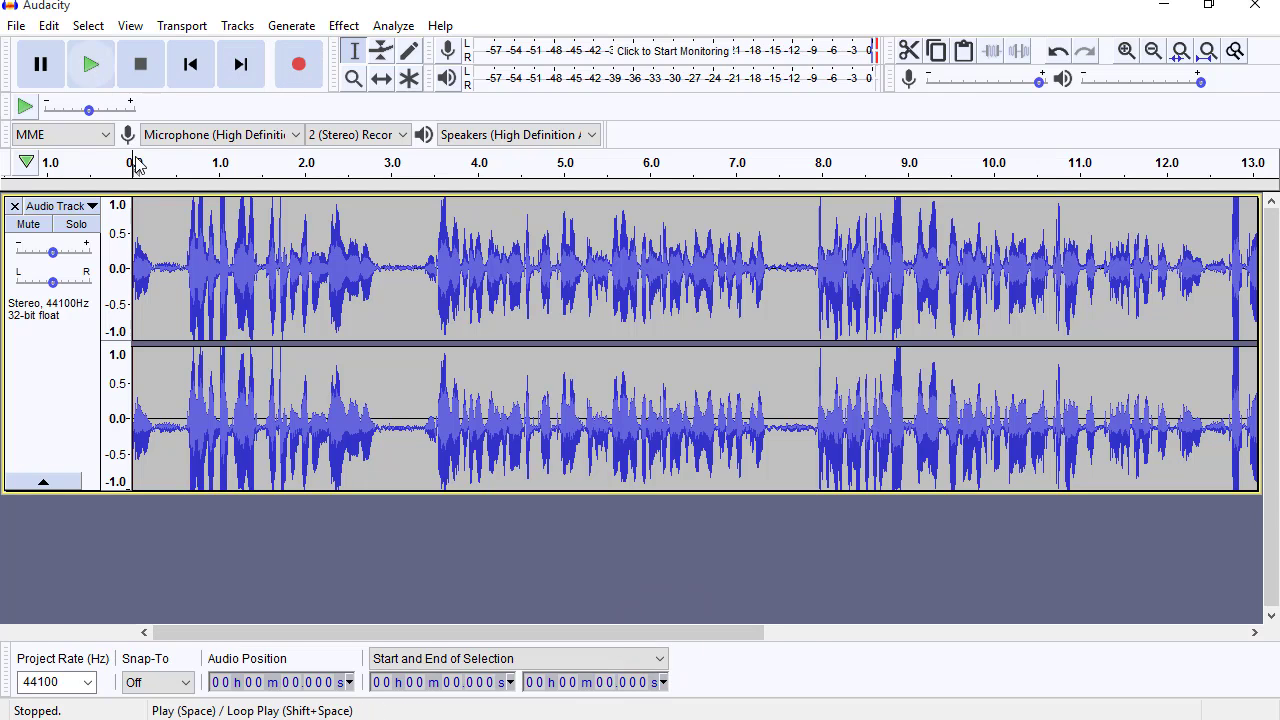
left_click(91, 70)
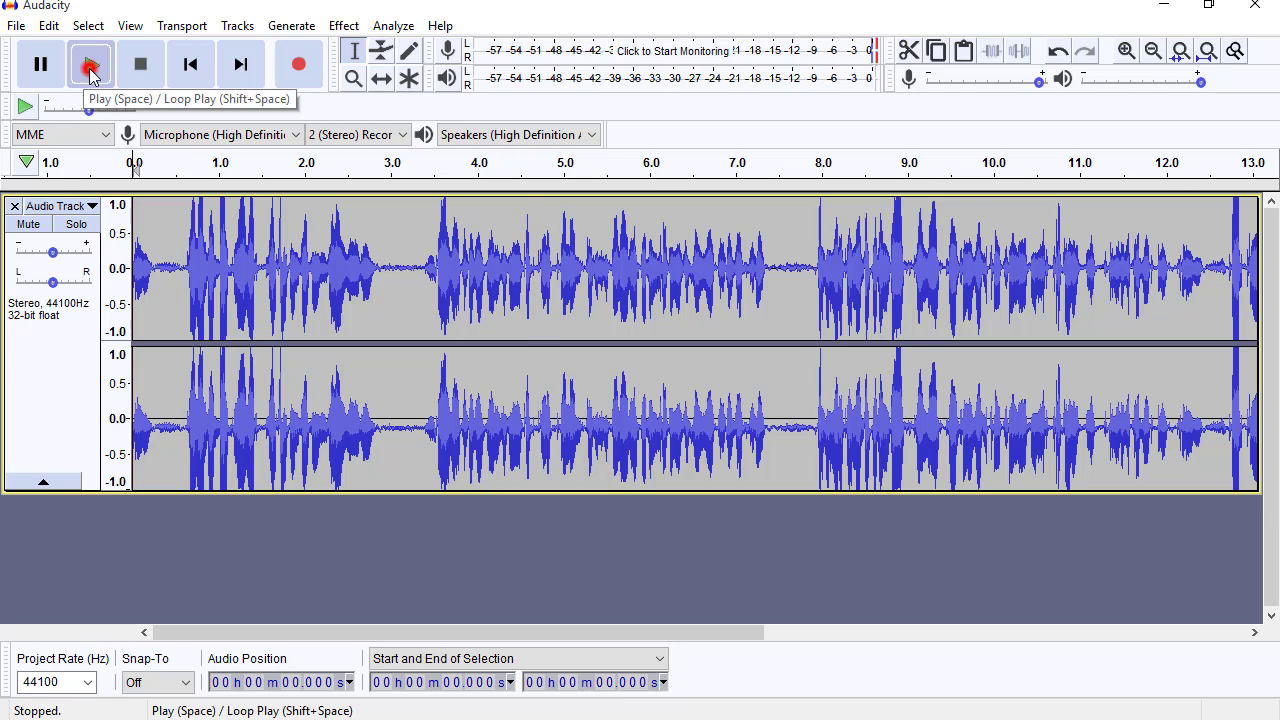
left_click(41, 64)
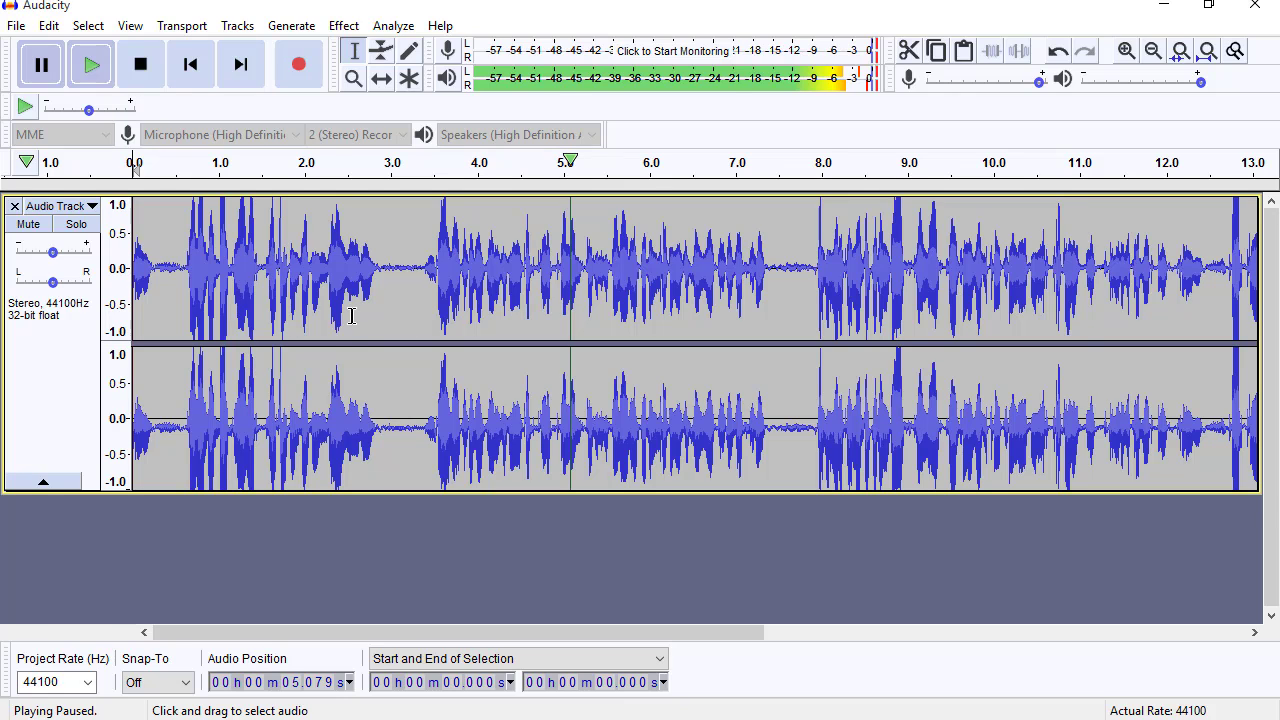
Try selecting the quiet gap from about 2.94 to 3.32 seconds and the faint sound from about 3.33 to 3.56 seconds
left_click_drag(386, 265, 419, 266)
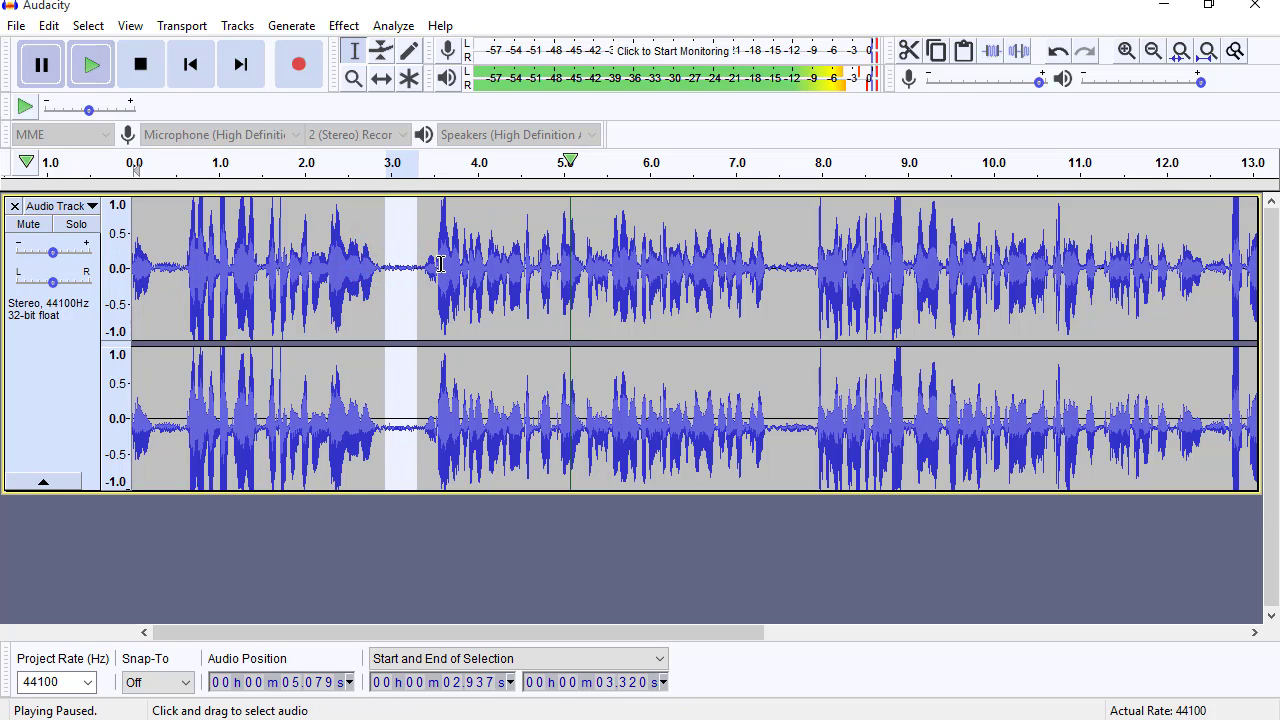
left_click_drag(438, 267, 420, 266)
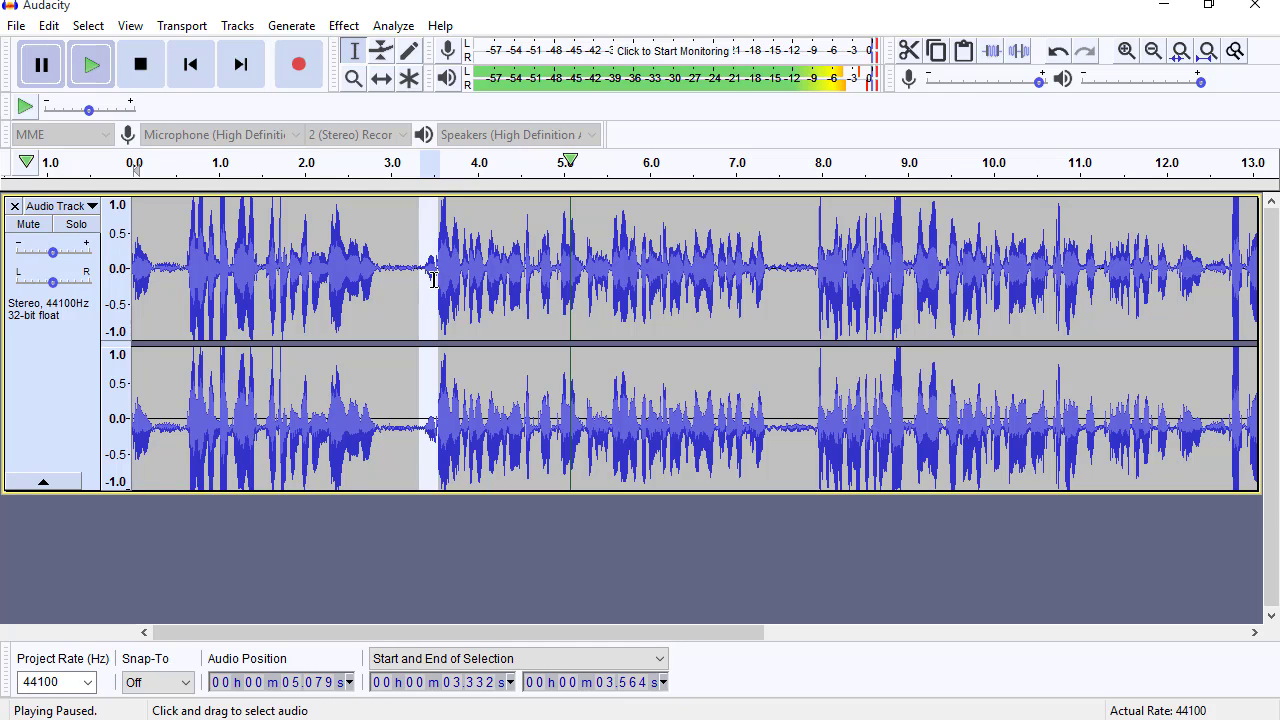
left_click(433, 268)
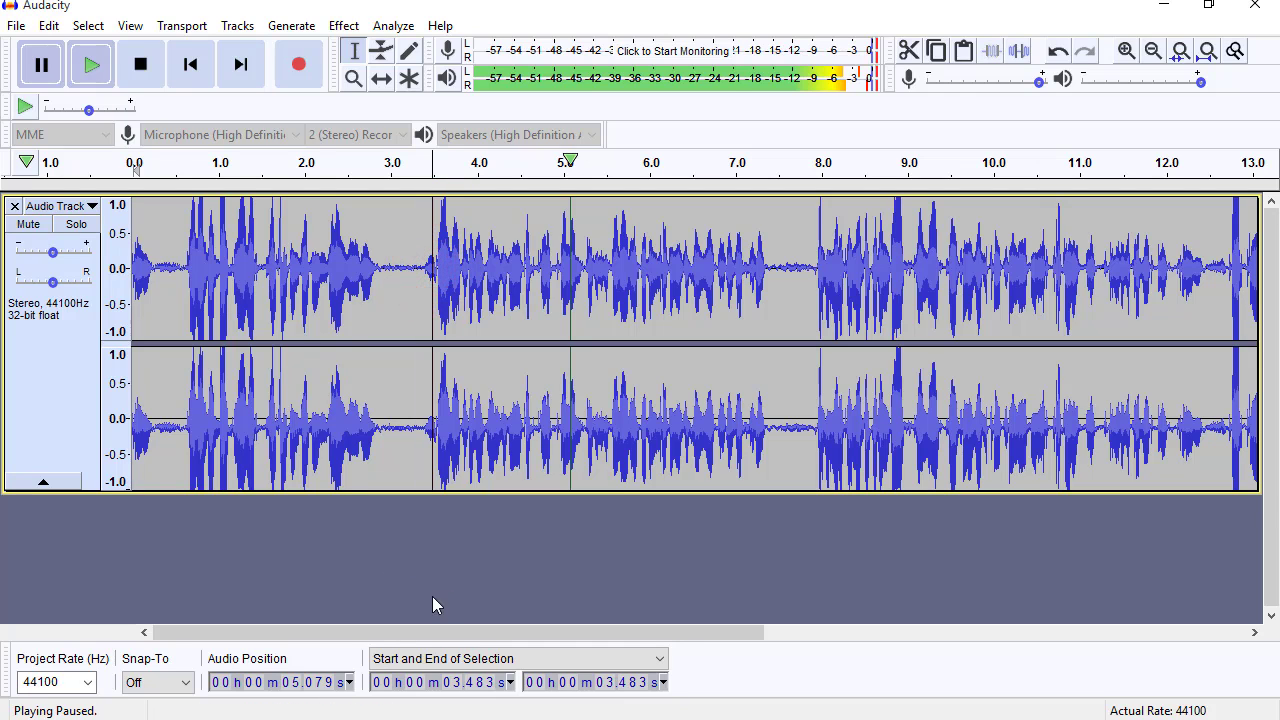
left_click(385, 631)
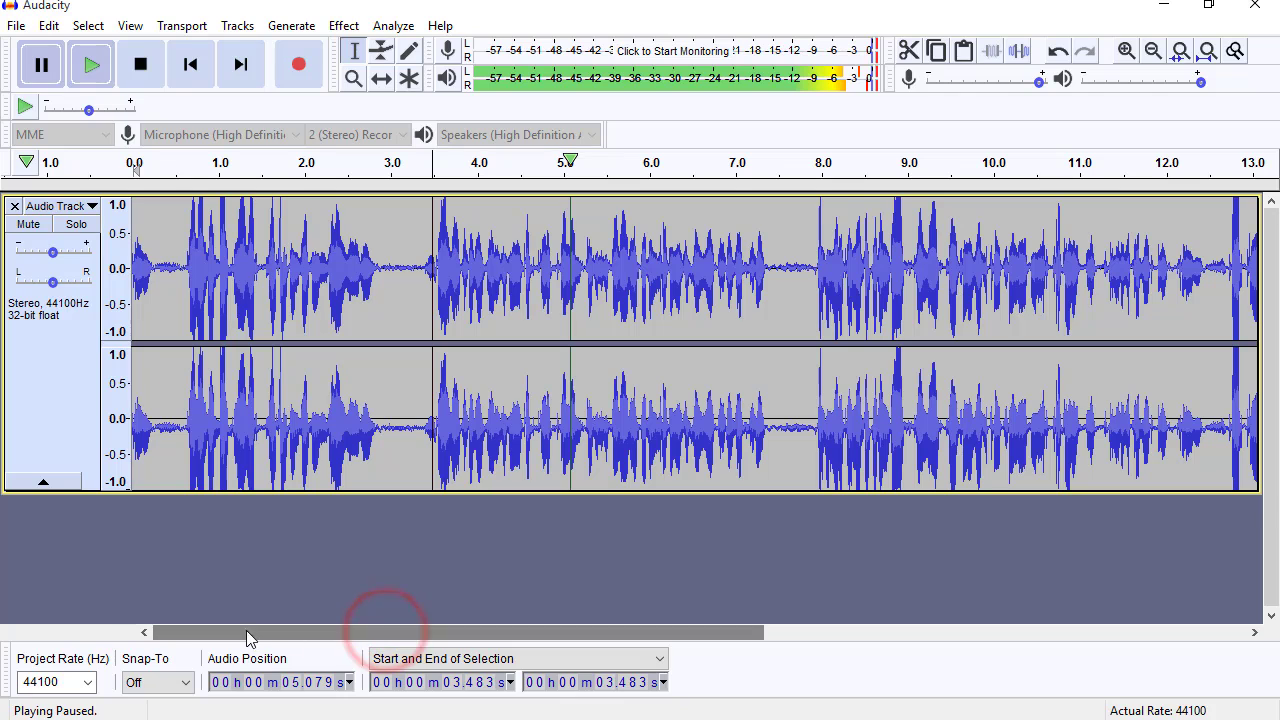
Cut the opening 0.6 seconds of the track, before the first loud speech
left_click_drag(182, 428, 125, 428)
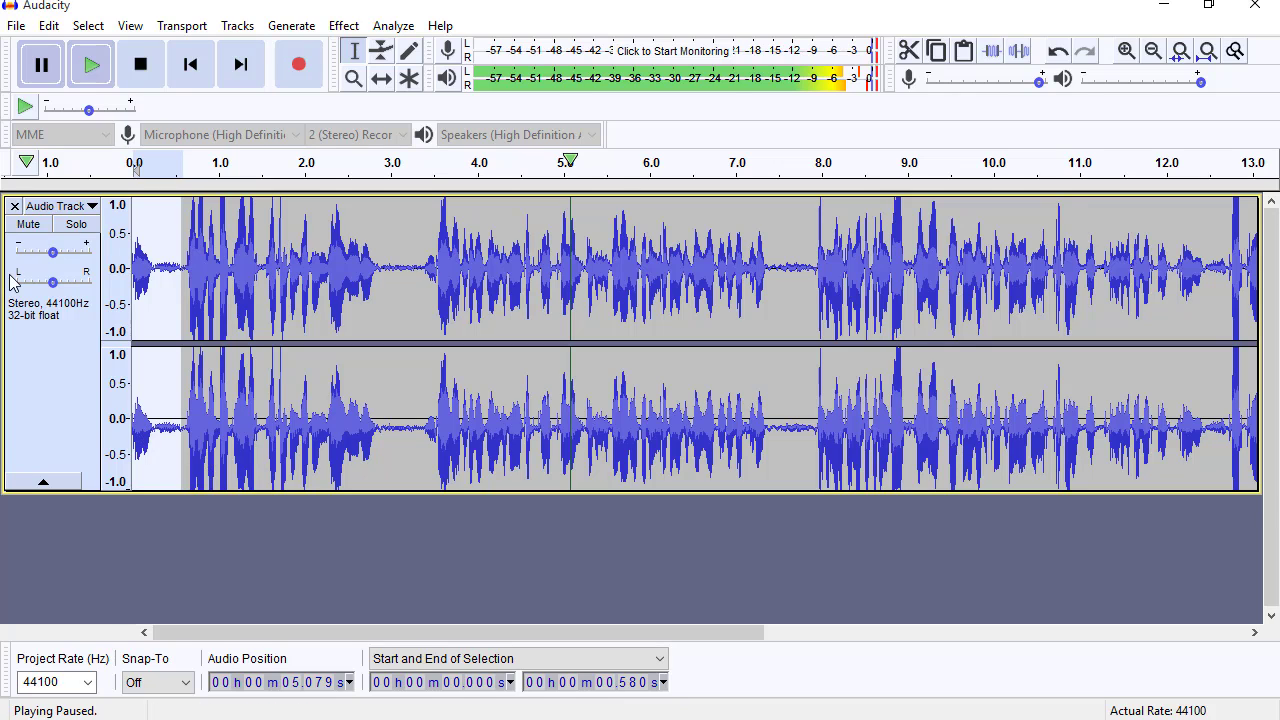
scroll(168, 410, "up", 1)
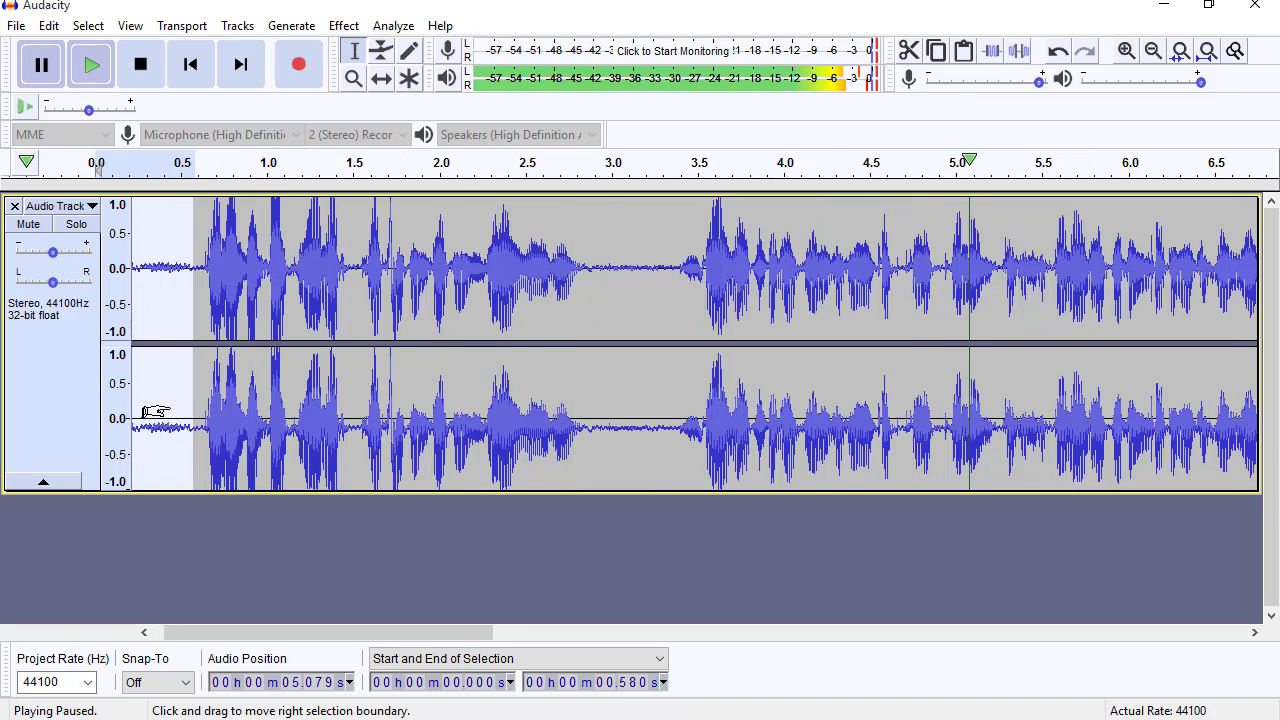
scroll(155, 412, "up", 1)
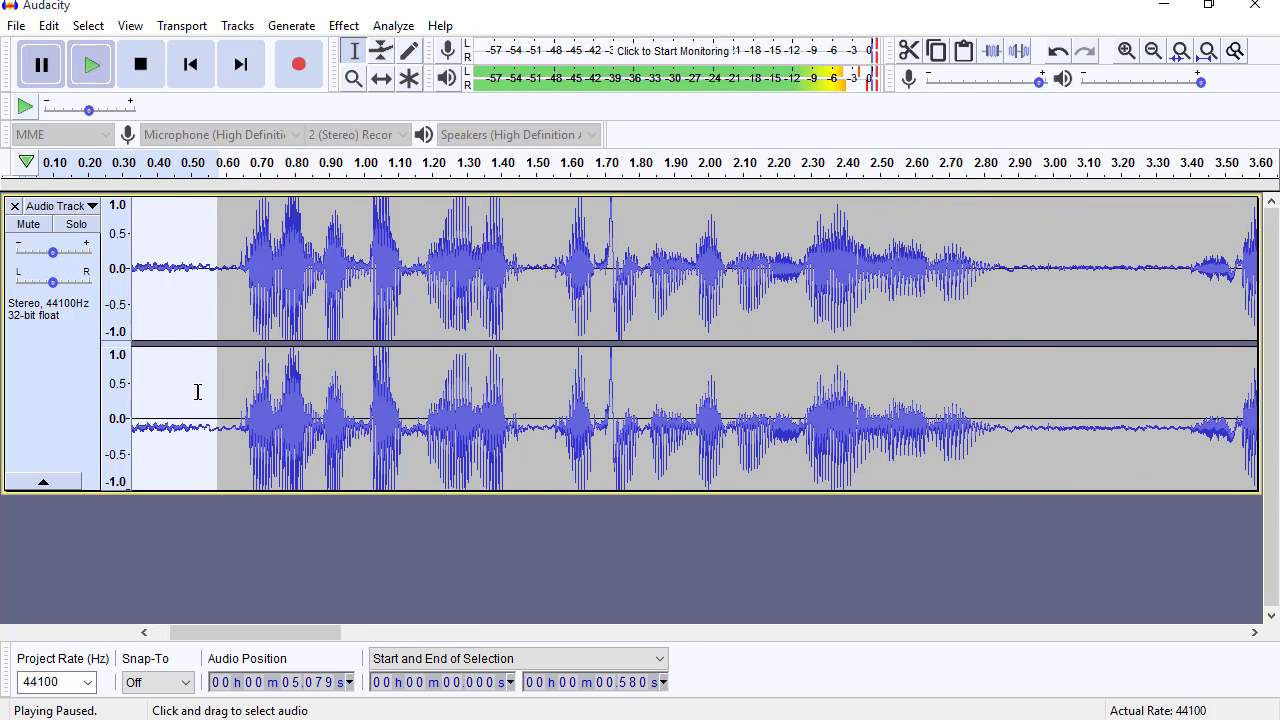
scroll(180, 392, "up", 3)
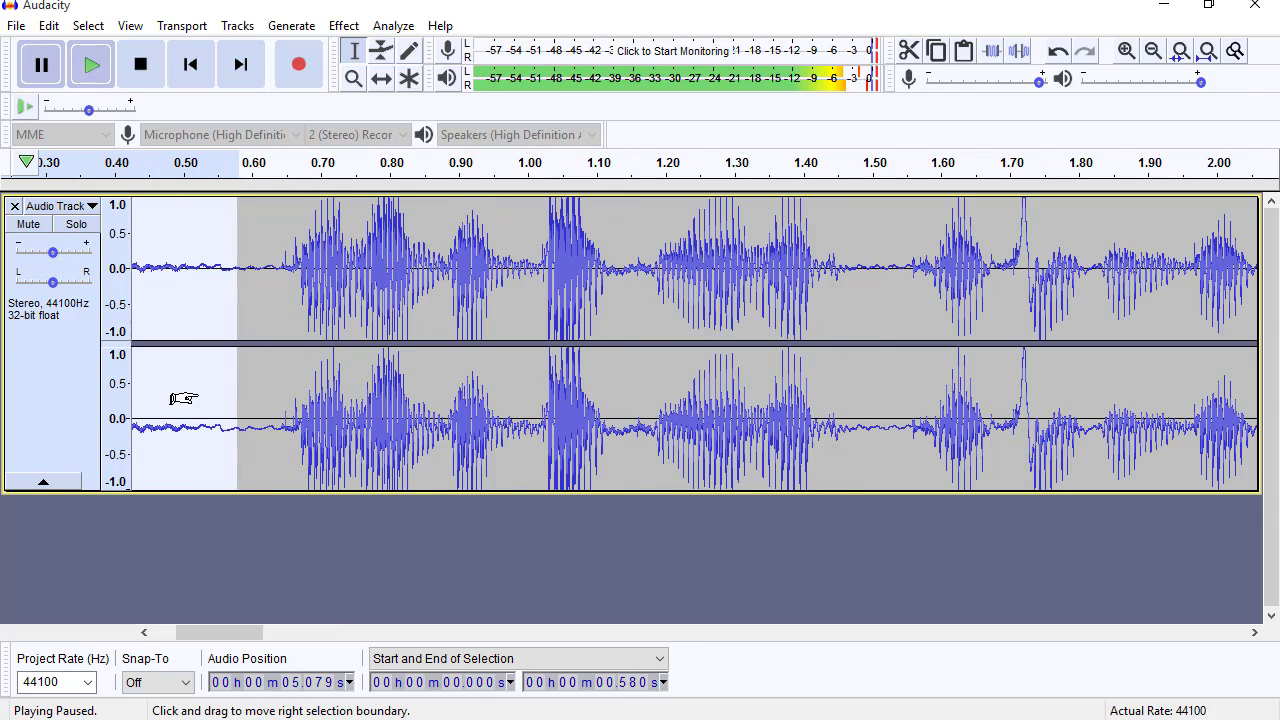
scroll(182, 397, "down", 1)
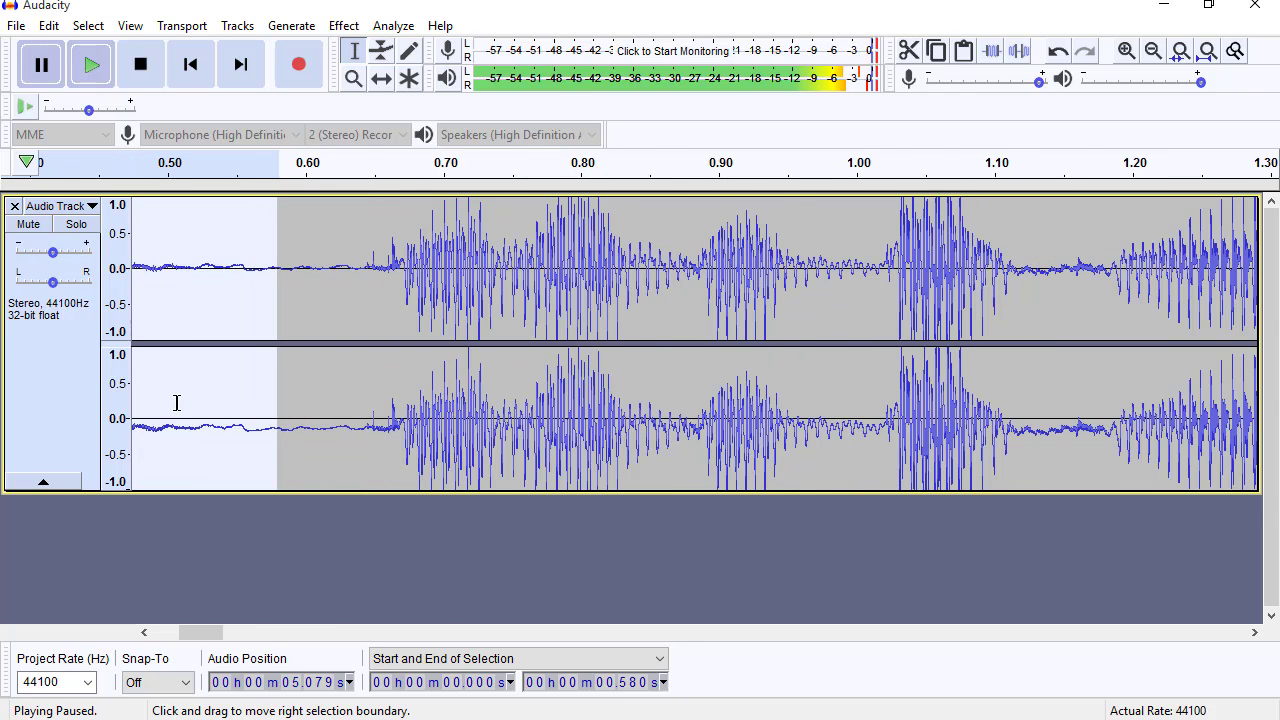
scroll(168, 405, "down", 2)
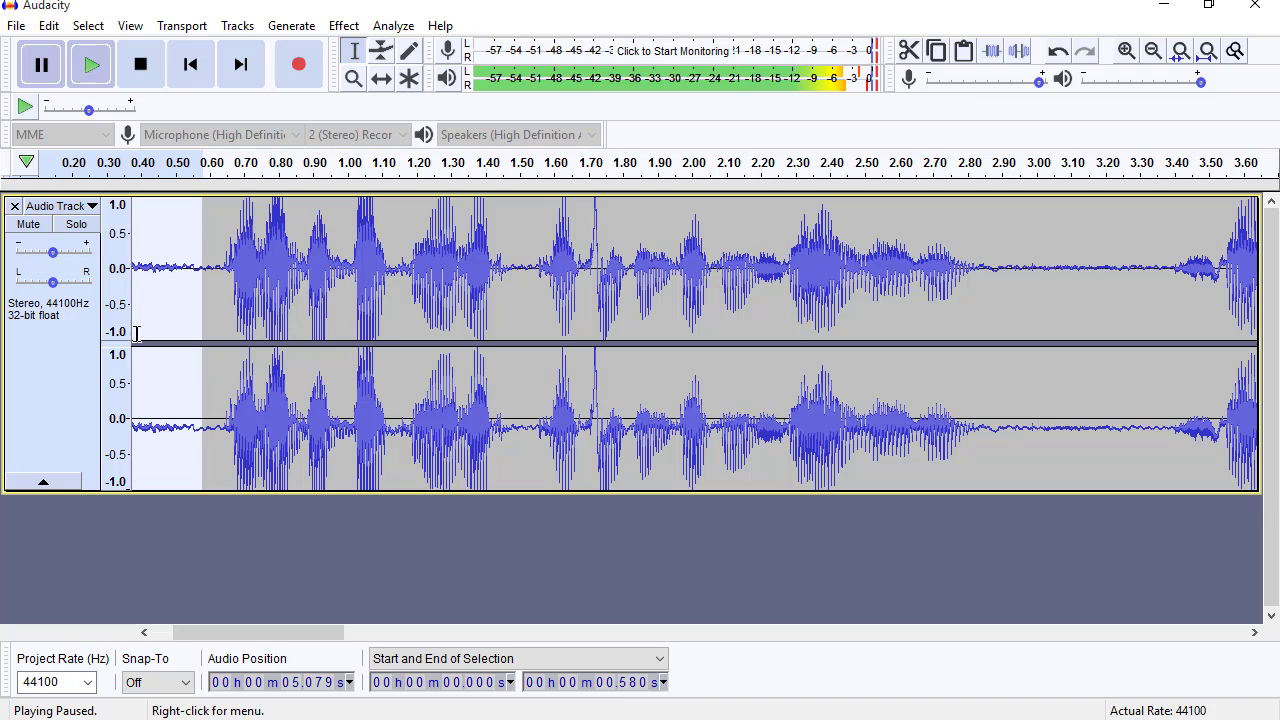
left_click(209, 421)
left_click_drag(209, 421, 155, 413)
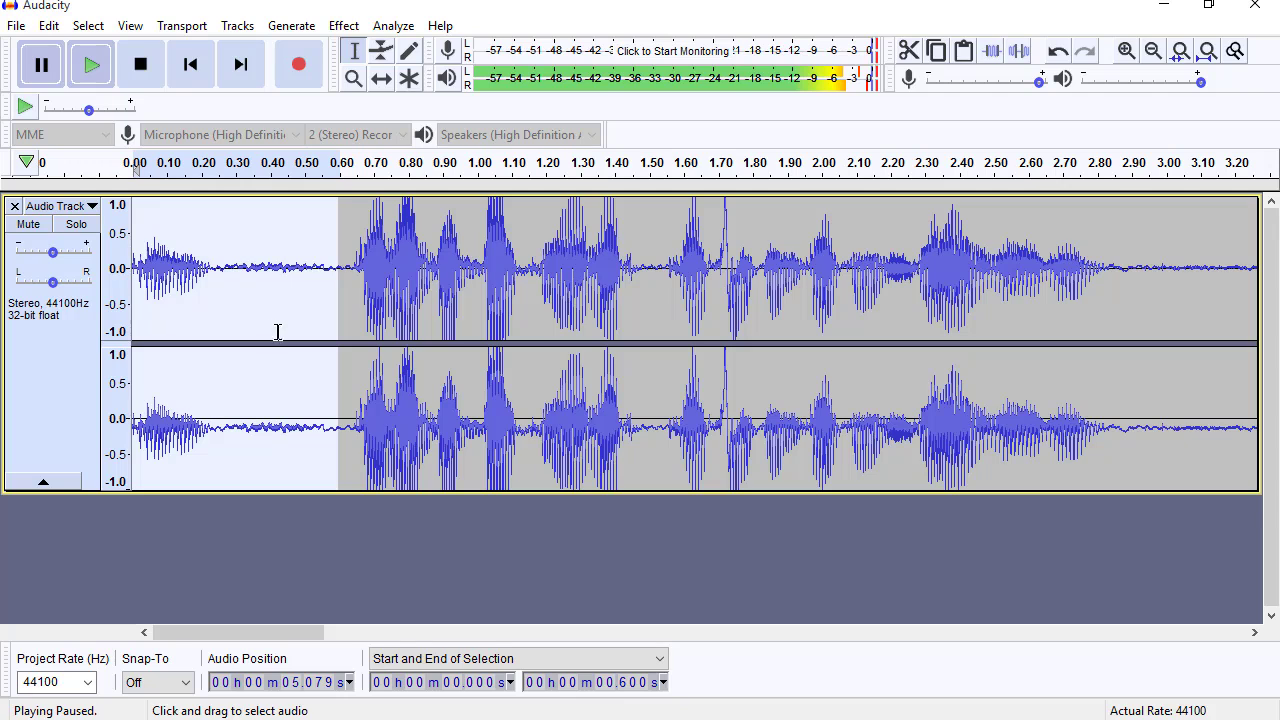
left_click(907, 55)
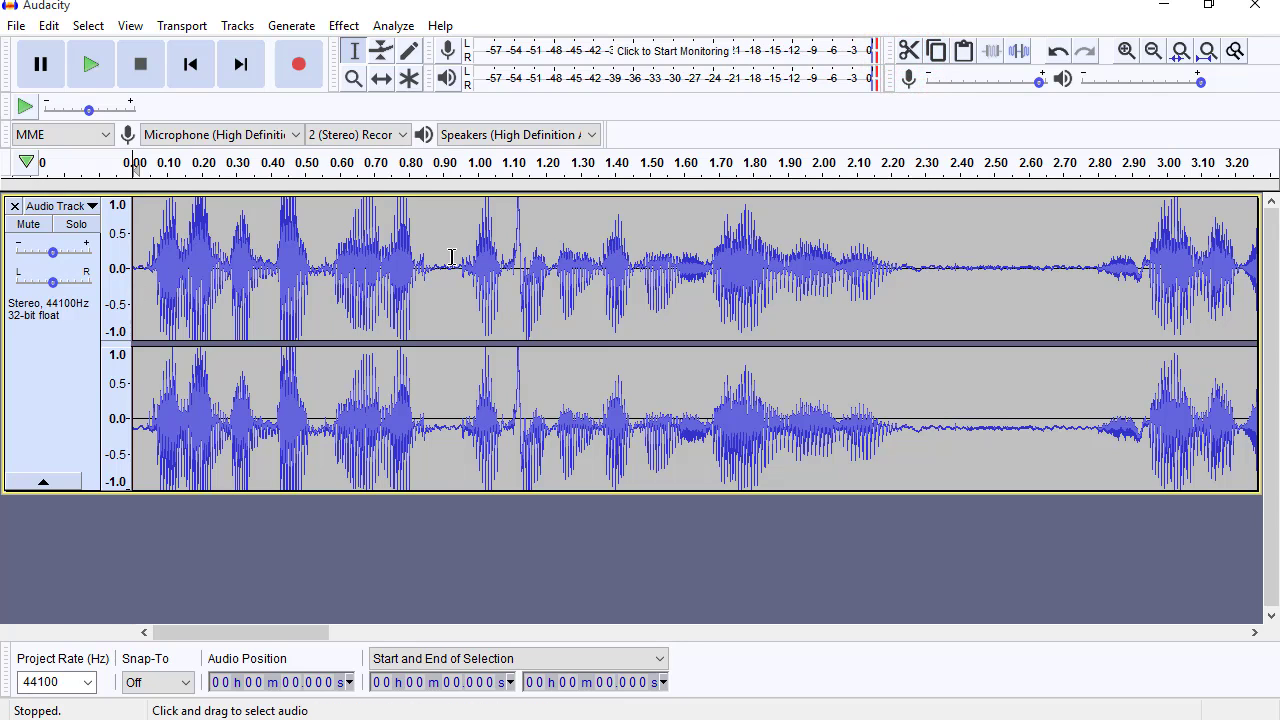
Cut the short section from about 0.914 to 1.086 seconds out of the recording
left_click_drag(447, 263, 506, 263)
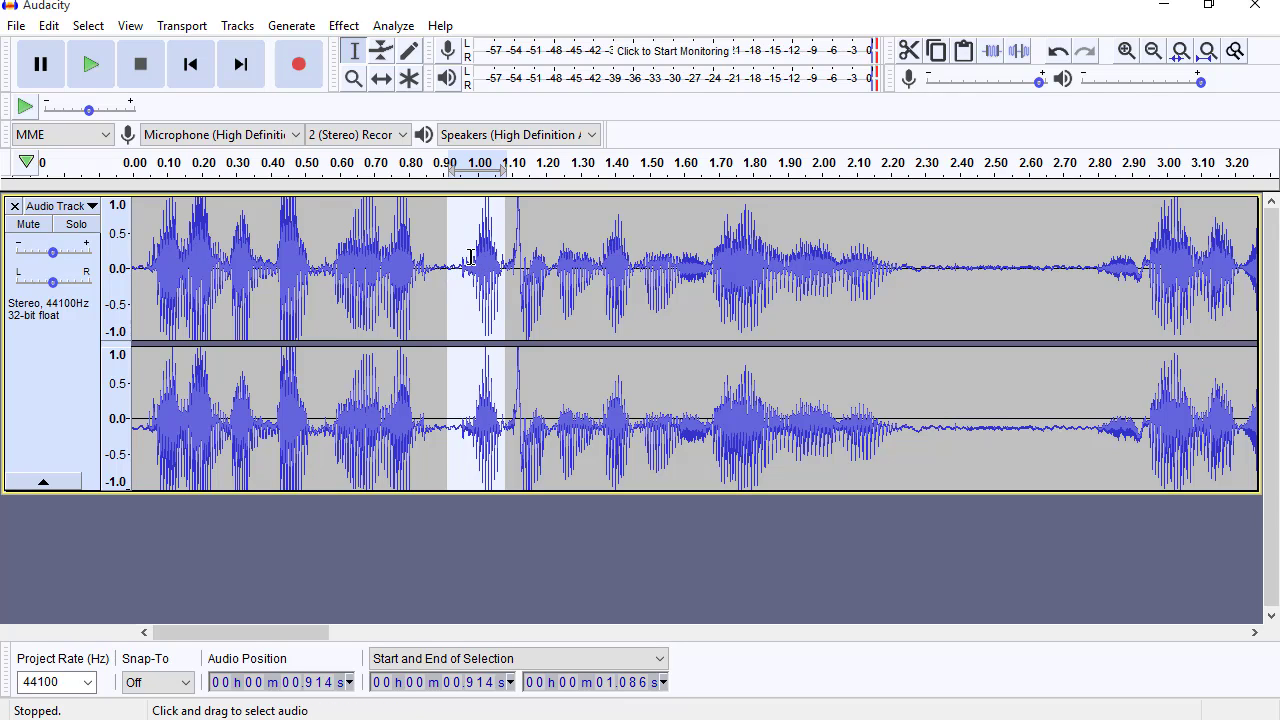
left_click(908, 52)
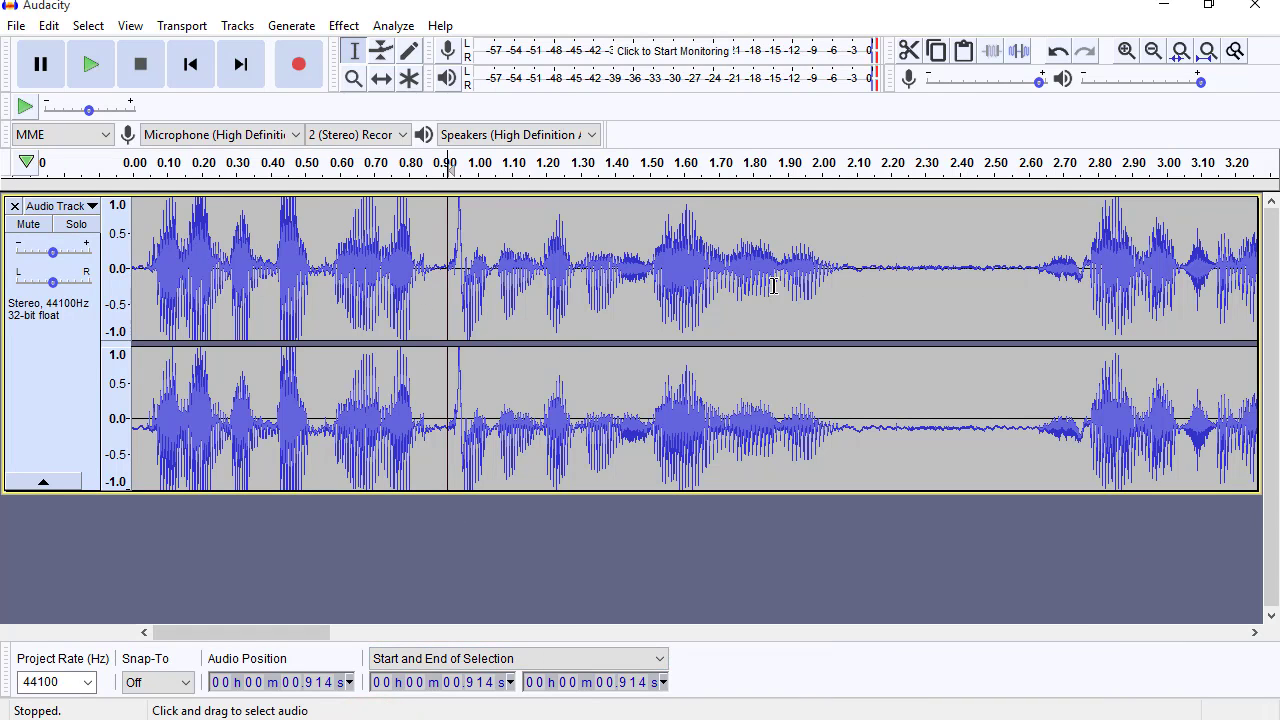
Delete the end of the recording from about 18.64 seconds onward, including the last isolated sound
left_click_drag(778, 268, 828, 266)
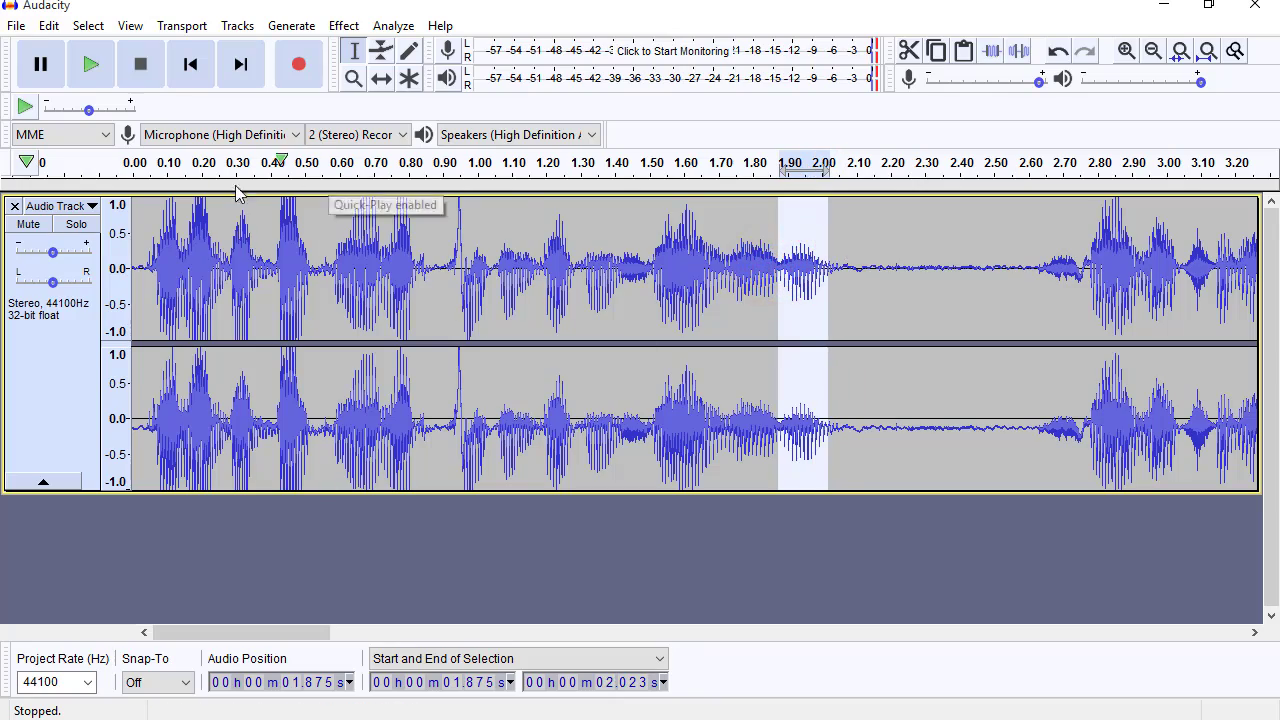
left_click_drag(249, 632, 1170, 628)
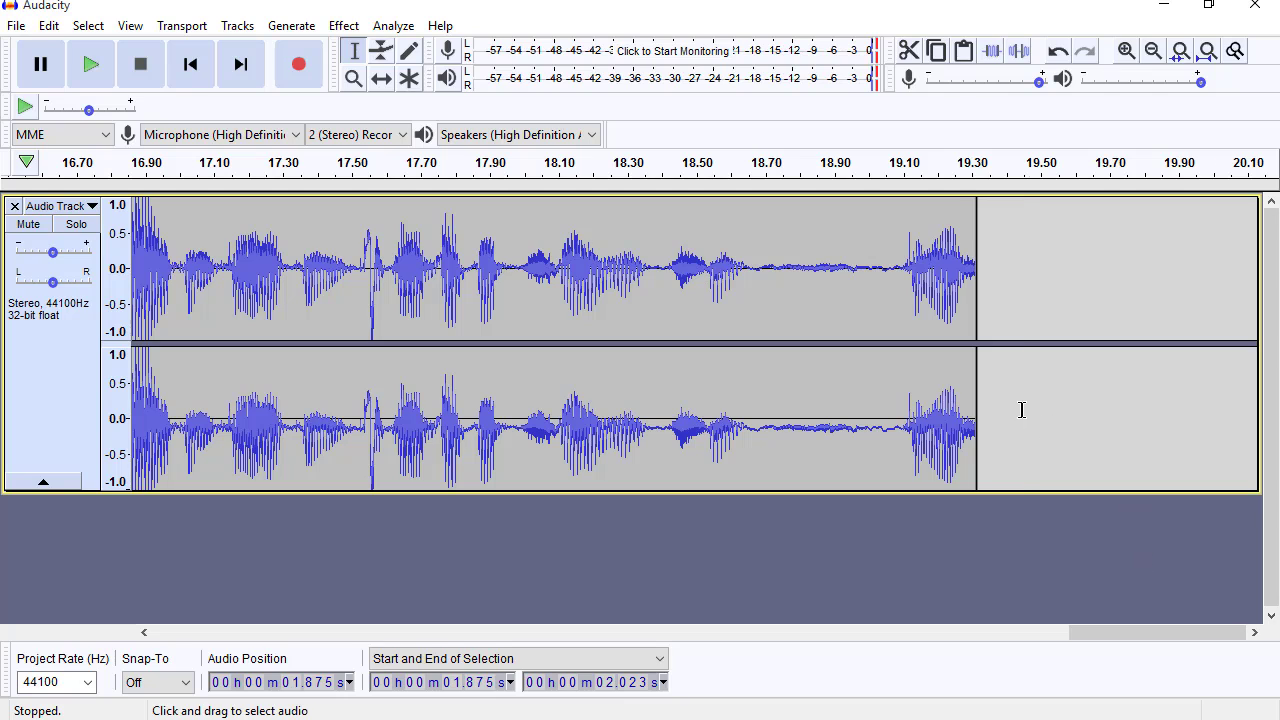
left_click_drag(1022, 410, 745, 410)
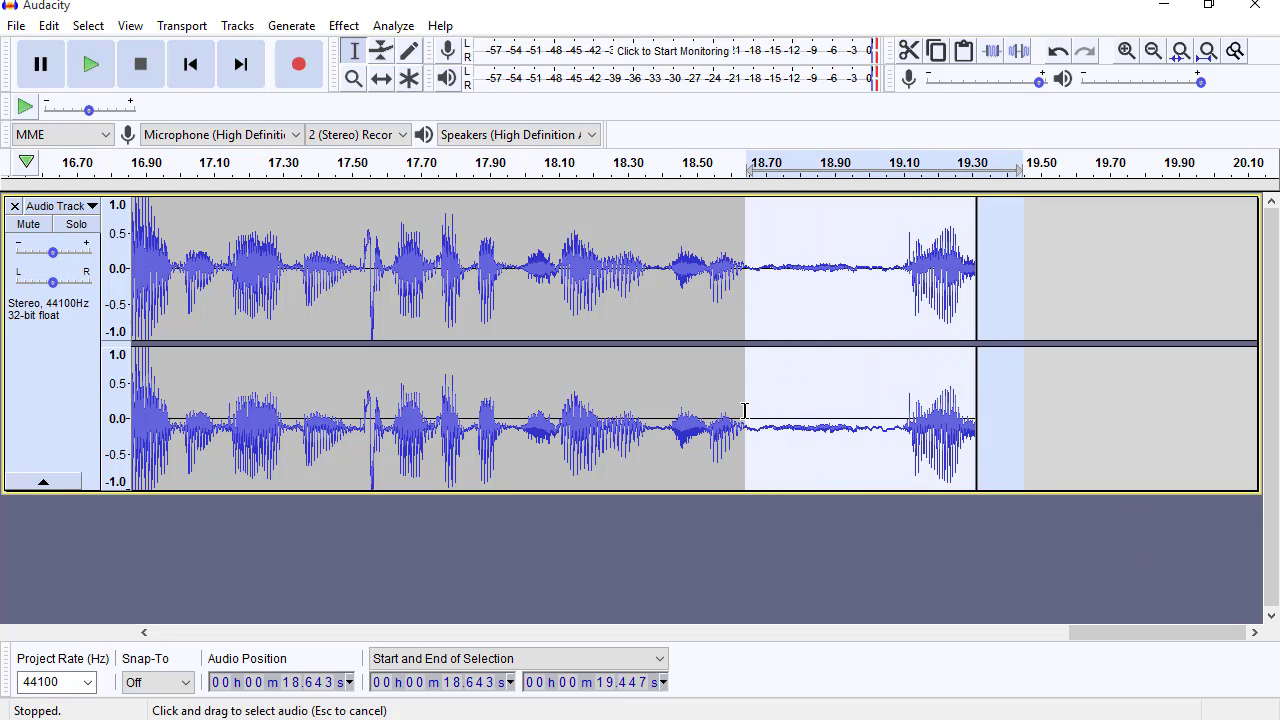
key("Delete")
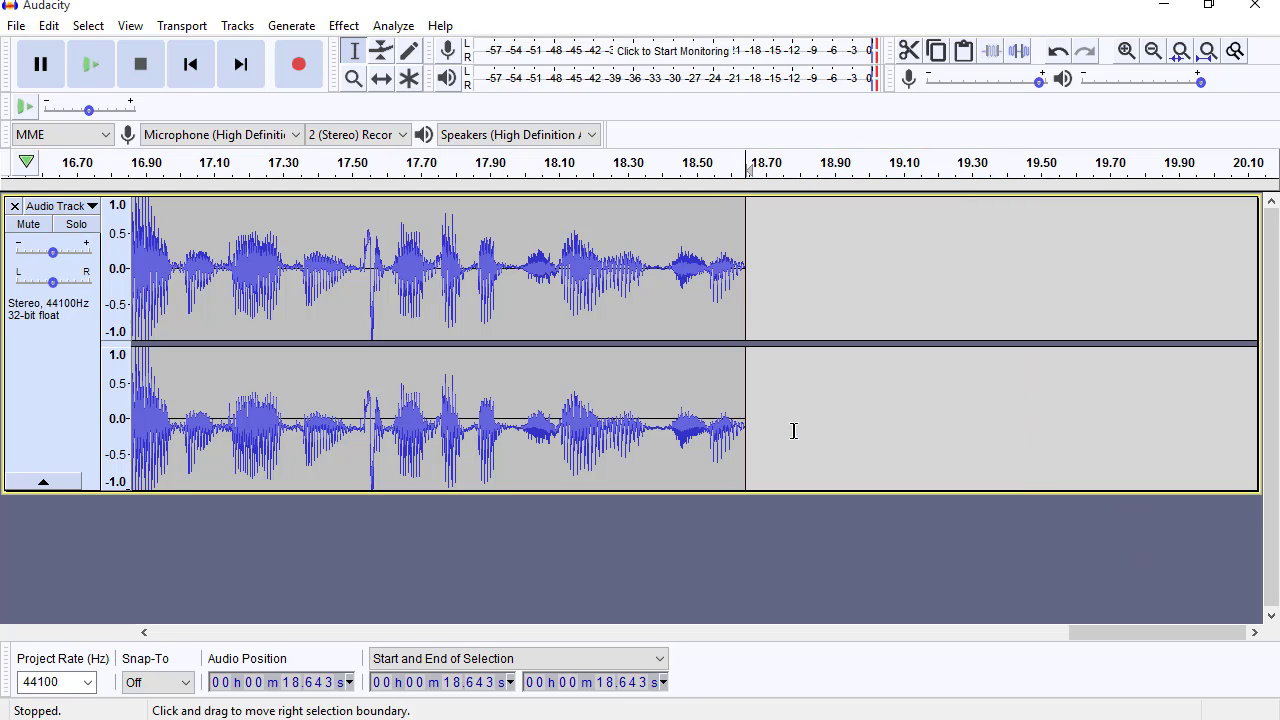
Delete the quiet section from about 11.67 to 11.94 seconds in the recording
left_click_drag(1092, 630, 711, 545)
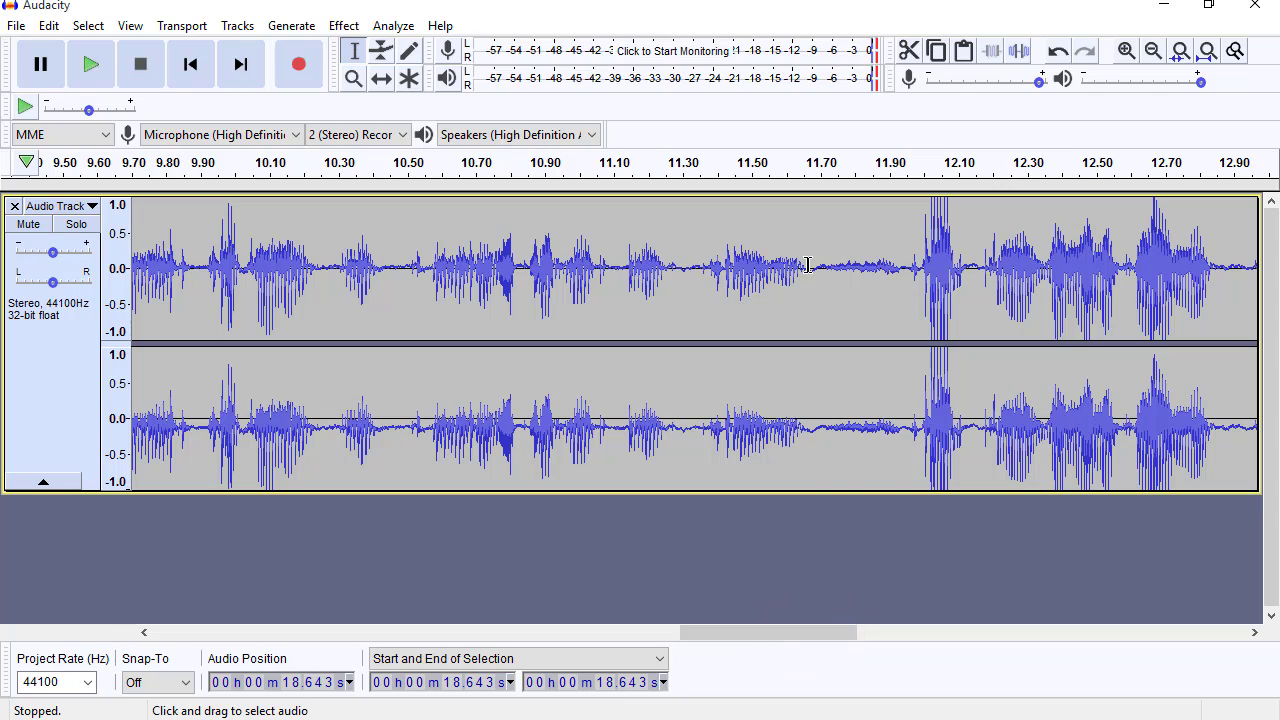
left_click_drag(811, 268, 904, 270)
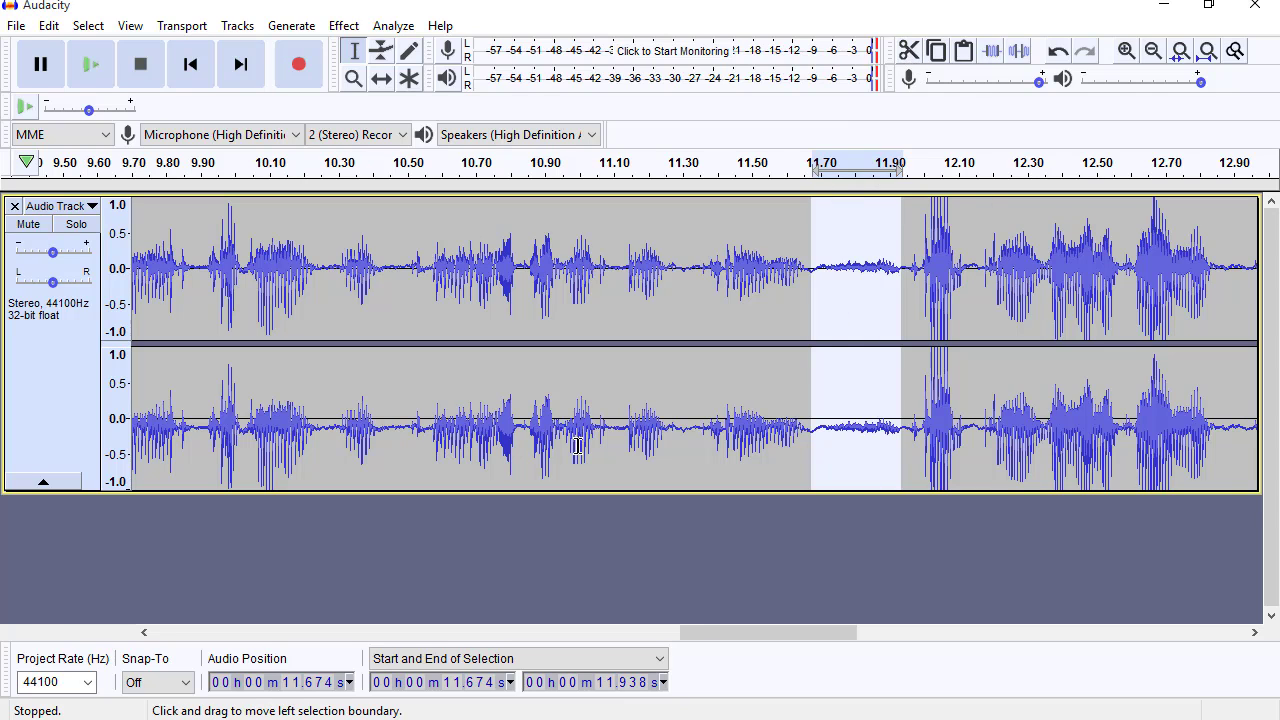
key("Delete")
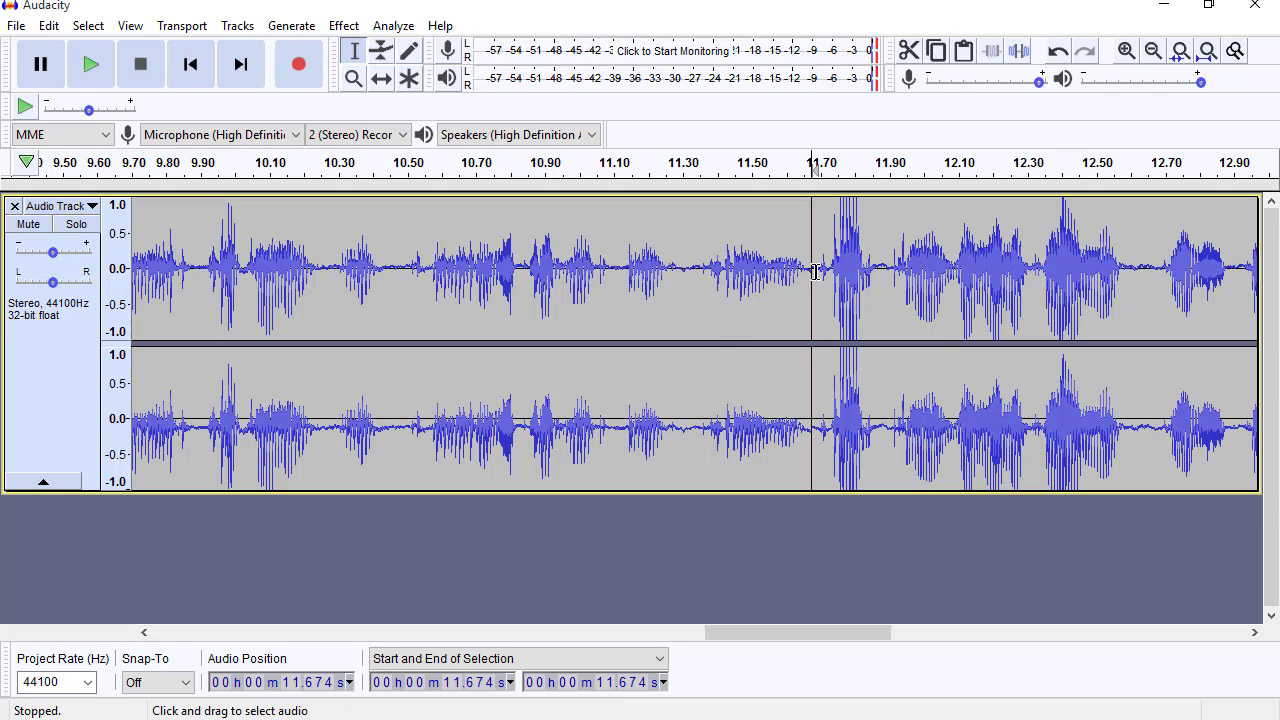
left_click_drag(160, 260, 246, 291)
left_click(249, 292)
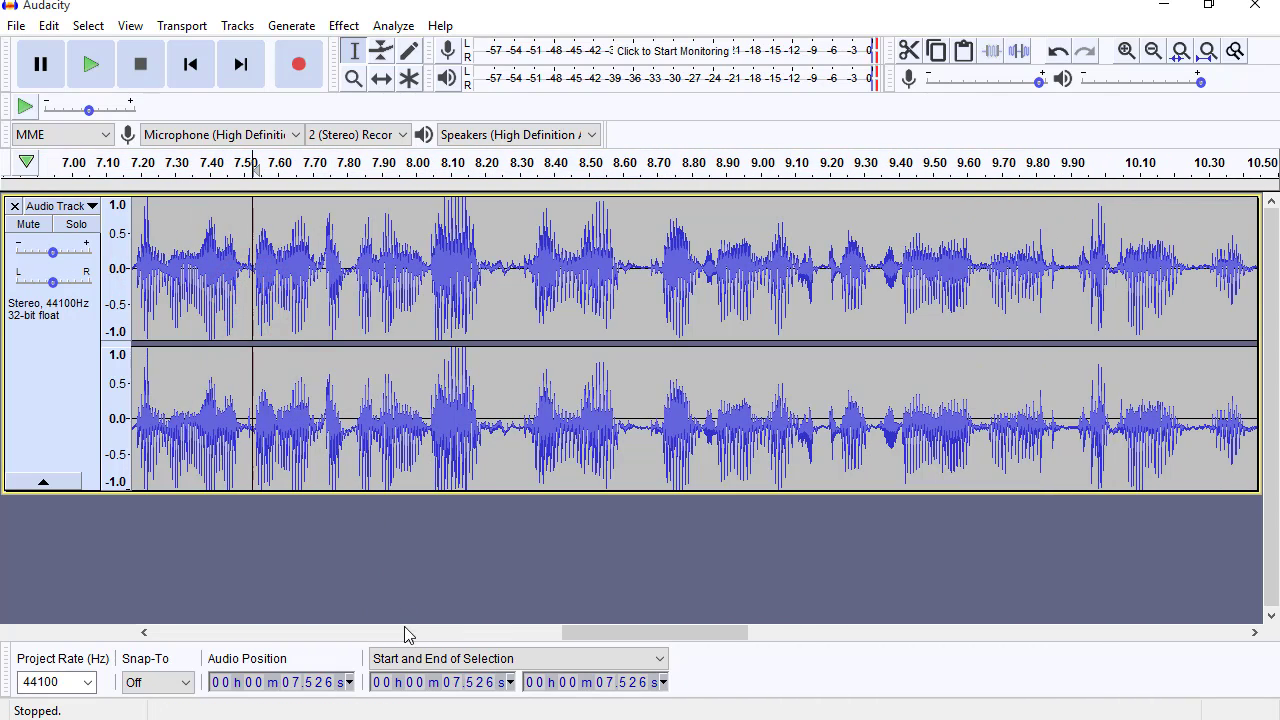
left_click(371, 719)
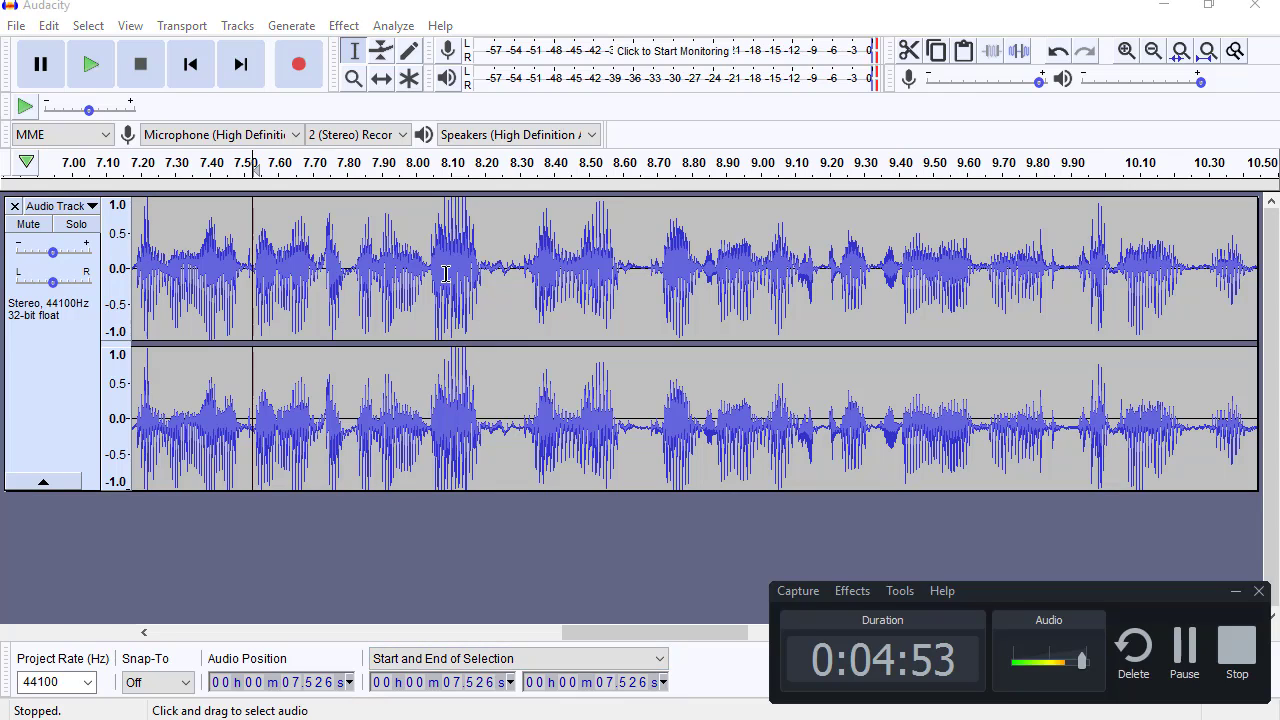
left_click(1186, 672)
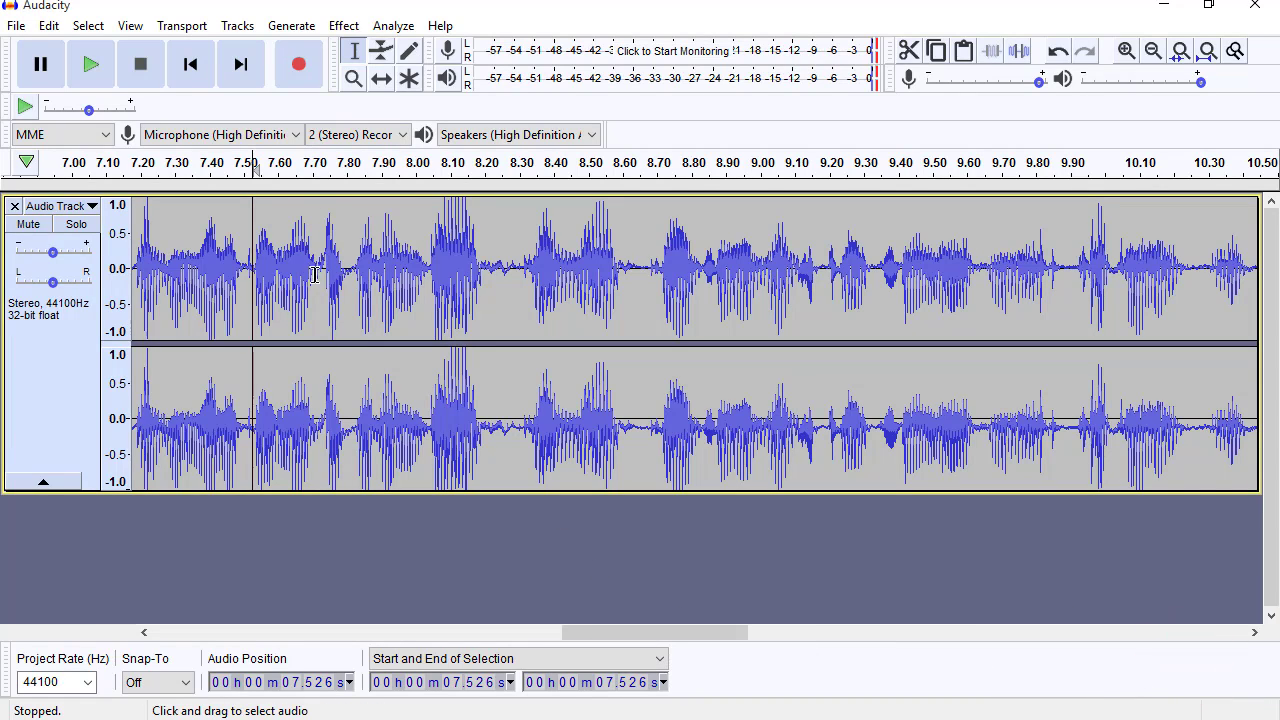
Select the whole recording from its beginning to its end
scroll(300, 291, "down", 4)
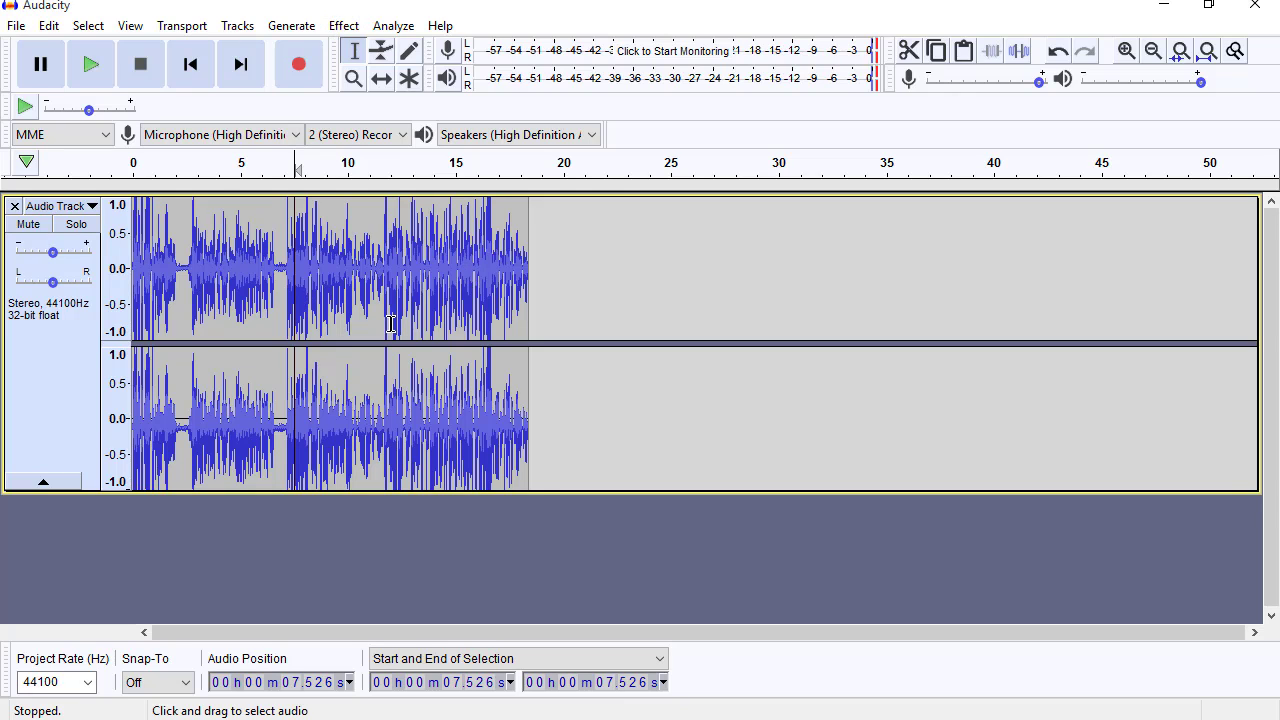
key("ctrl+a")
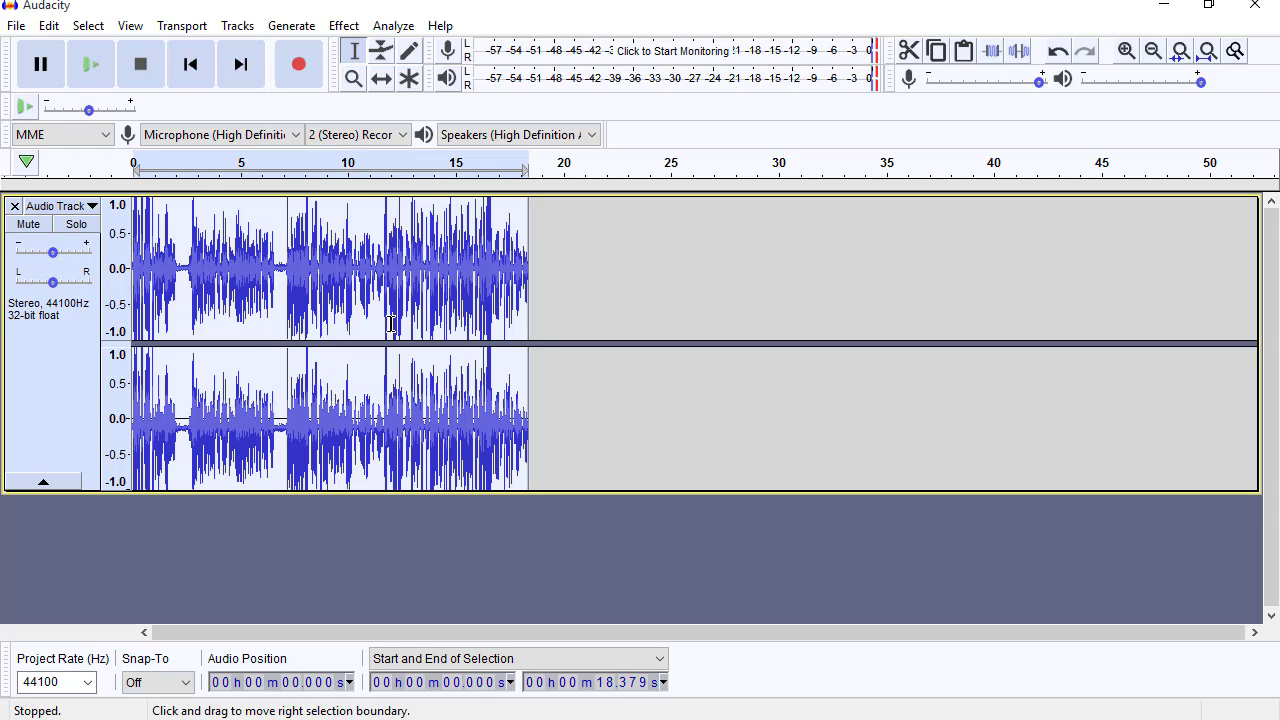
left_click(343, 25)
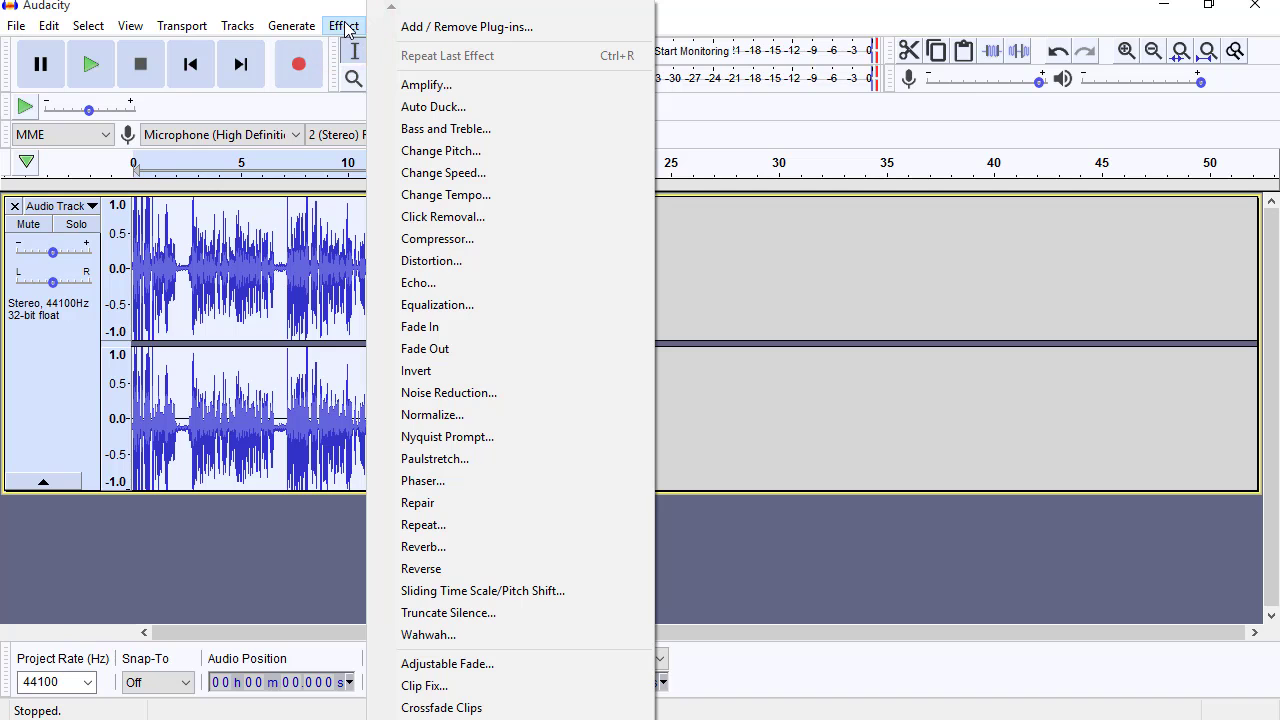
left_click(441, 310)
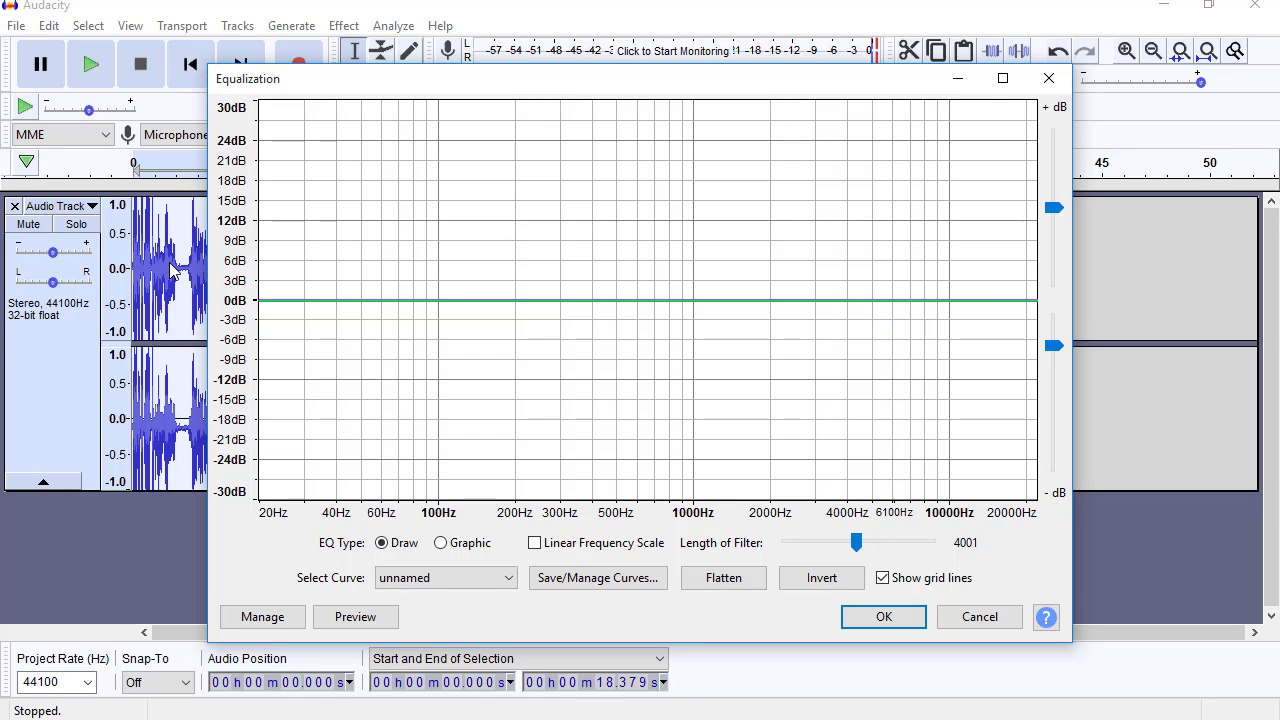
left_click(1049, 78)
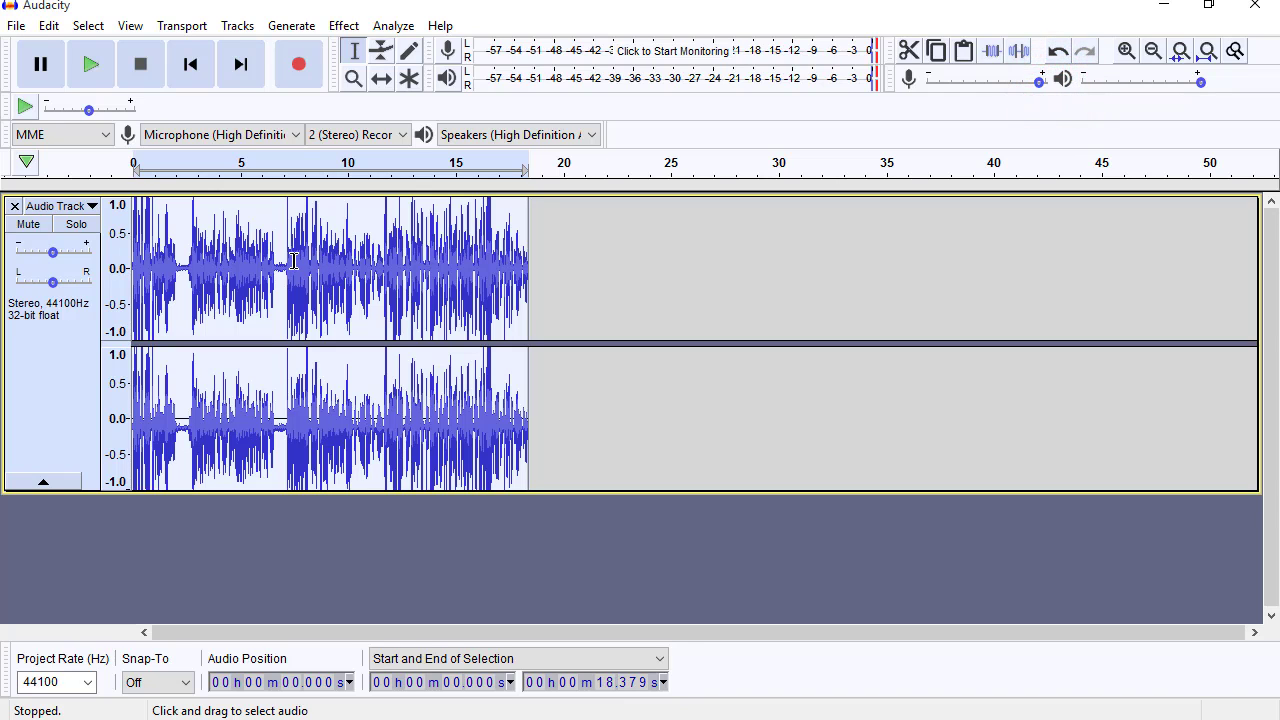
Apply Equalization to the selected recording with the drawn curve raised slightly above 0 dB near 500 Hz
left_click(343, 25)
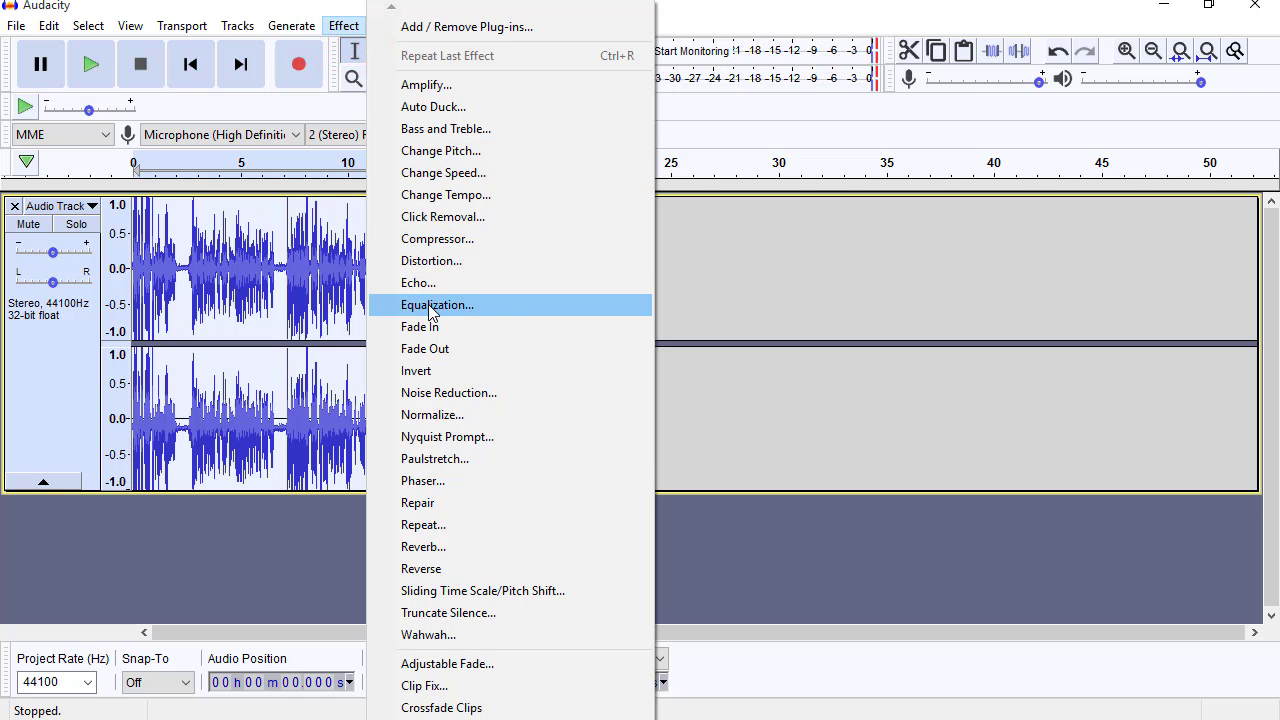
left_click(425, 304)
mouse_move(607, 300)
left_mouse_down()
mouse_move(608, 285)
mouse_move(614, 312)
mouse_move(614, 289)
left_mouse_up()
left_click(882, 618)
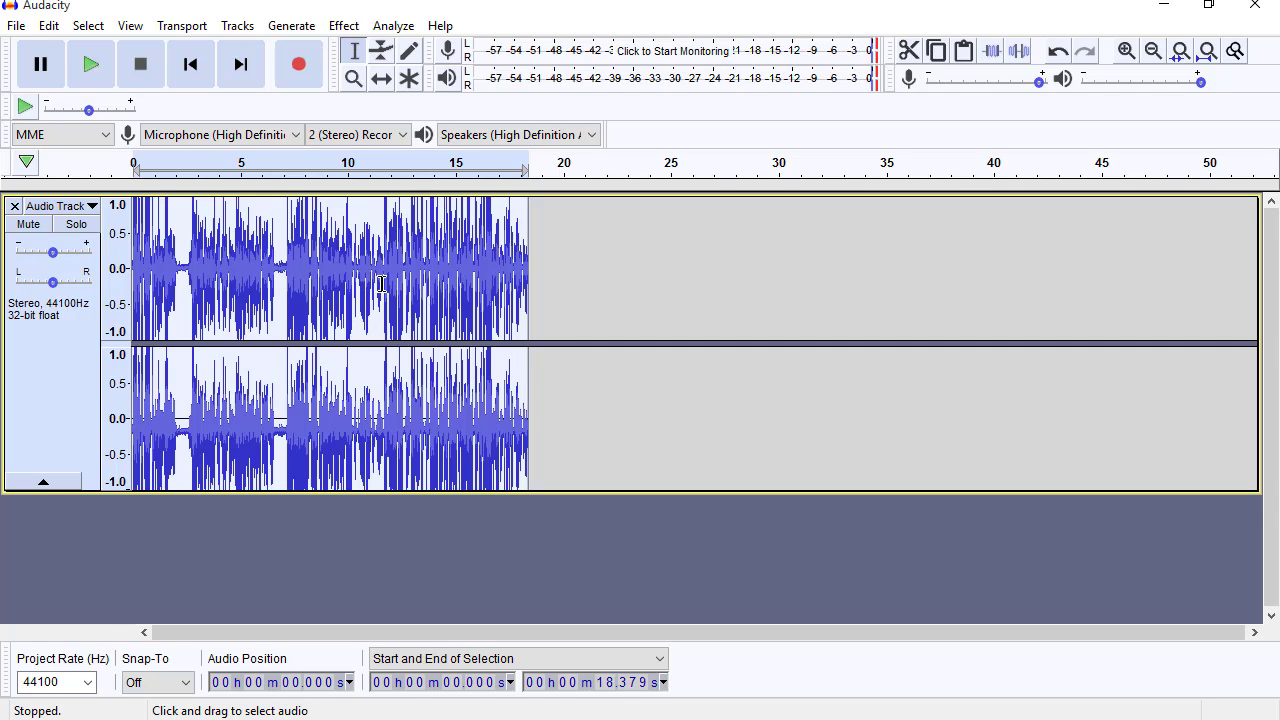
left_click(343, 26)
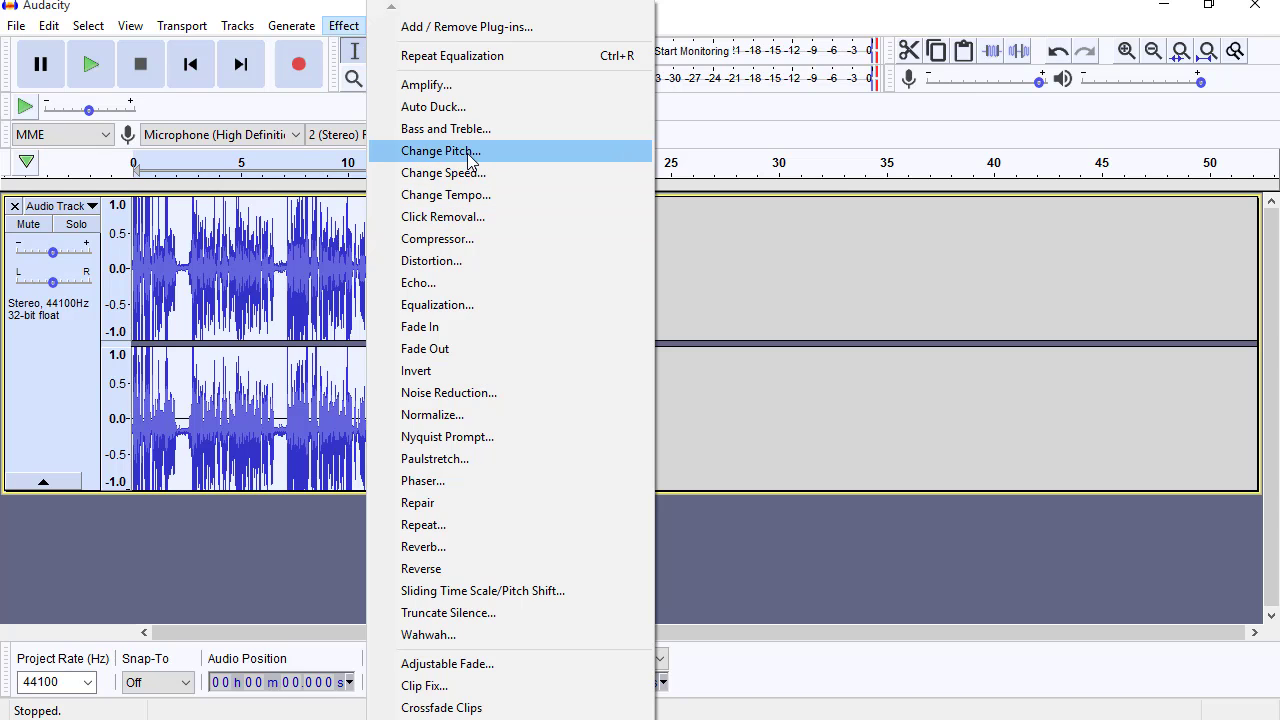
left_click(465, 222)
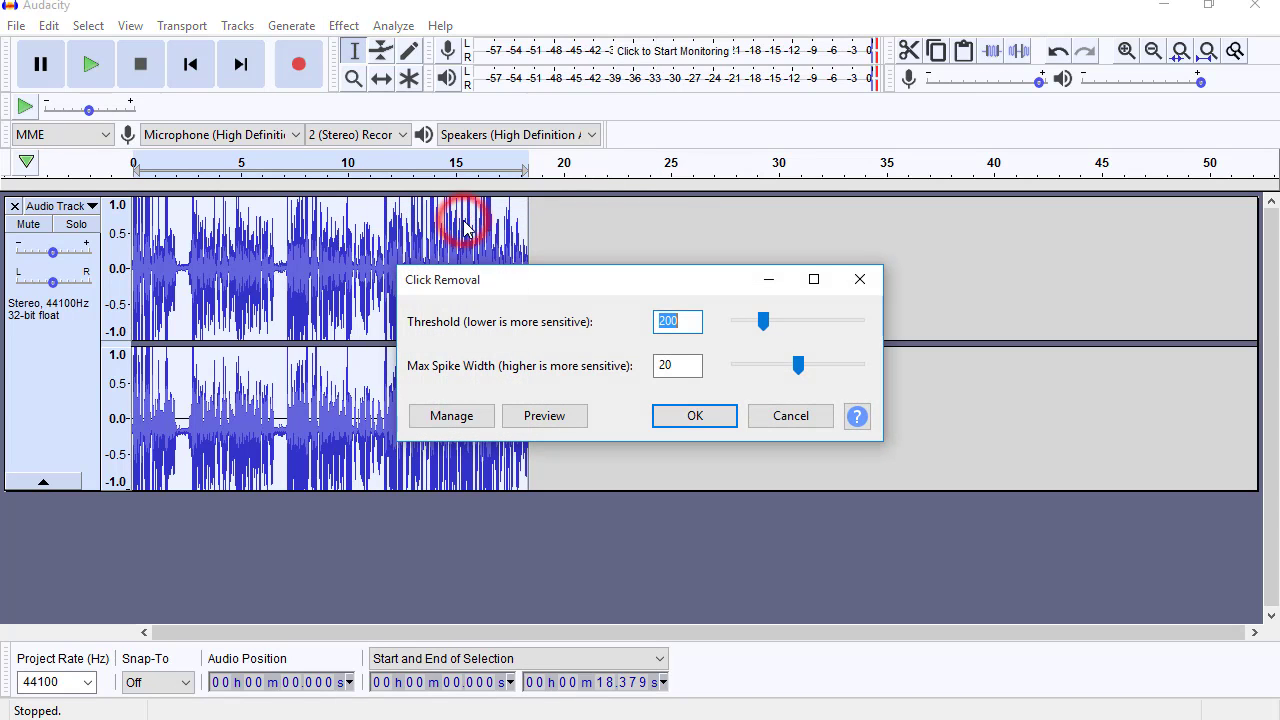
left_click(791, 417)
left_click(347, 25)
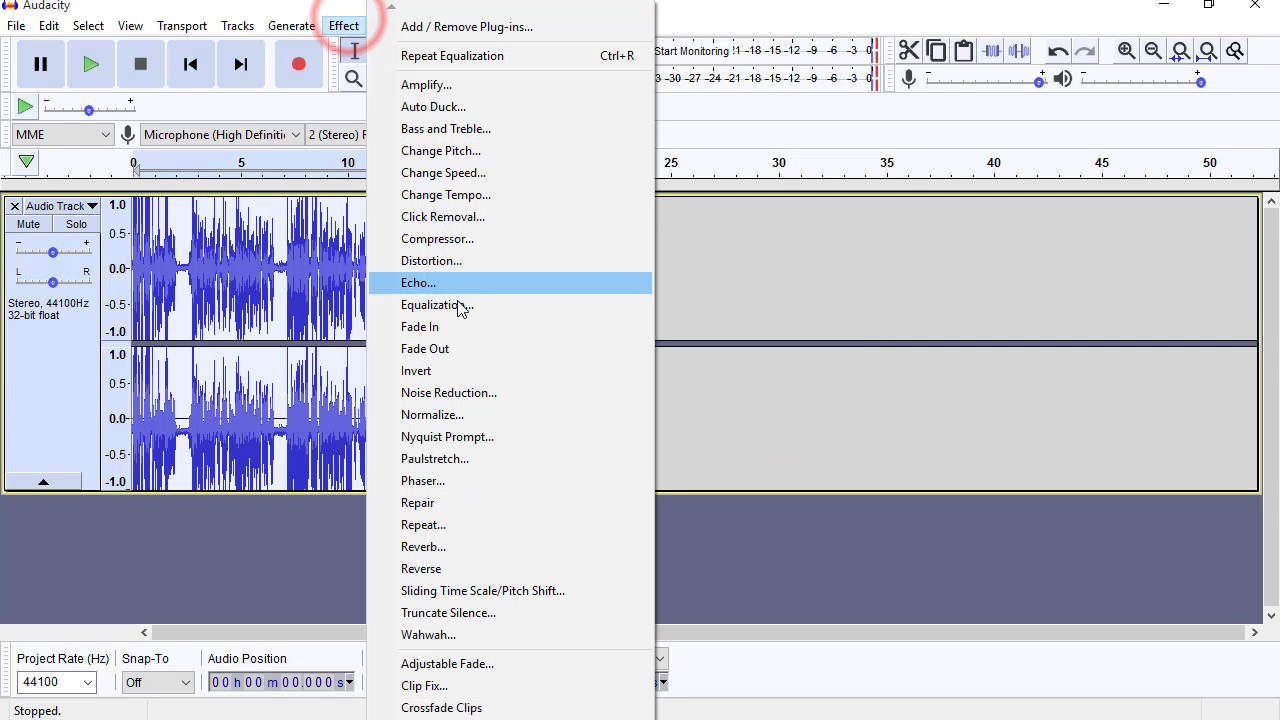
left_click(463, 395)
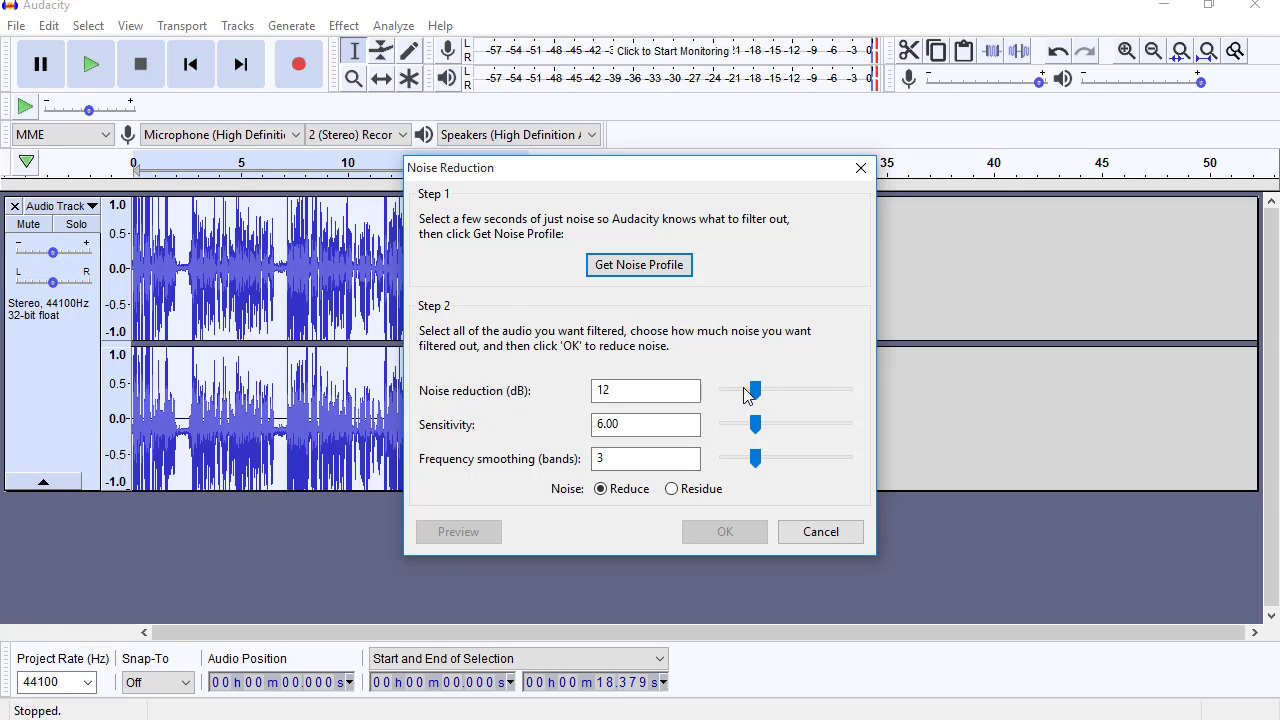
left_click_drag(753, 390, 745, 425)
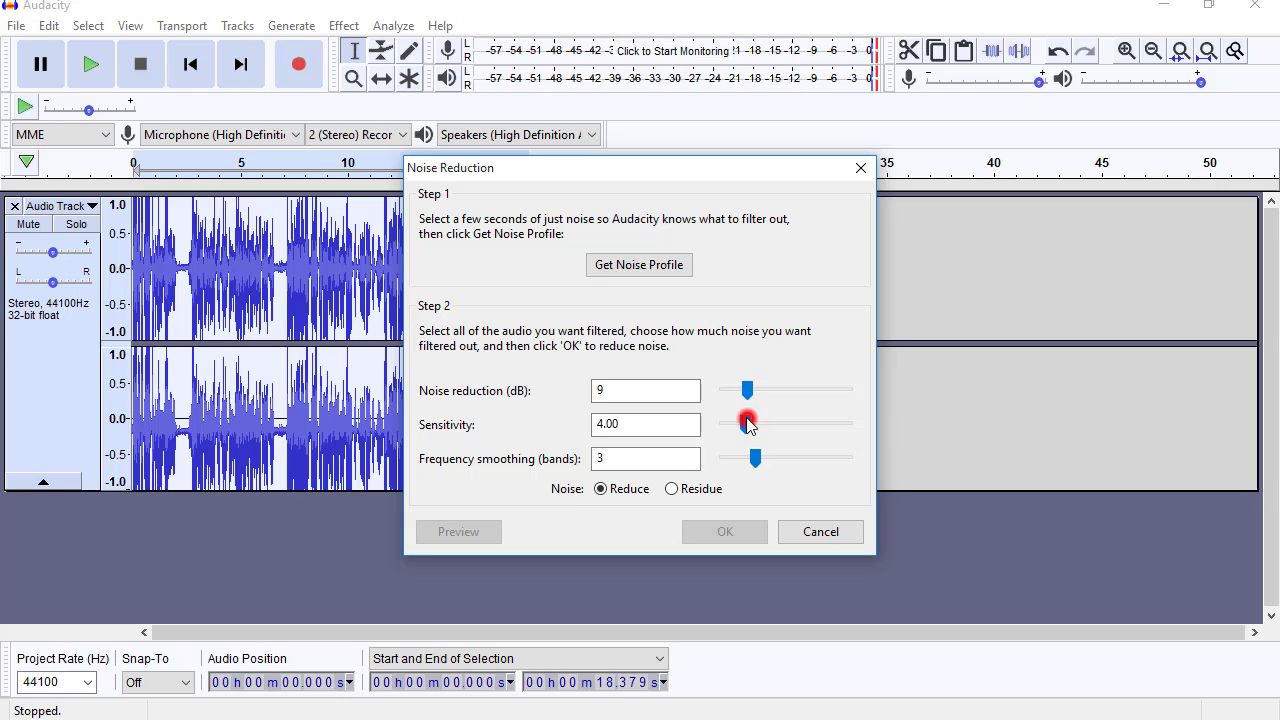
left_click(812, 531)
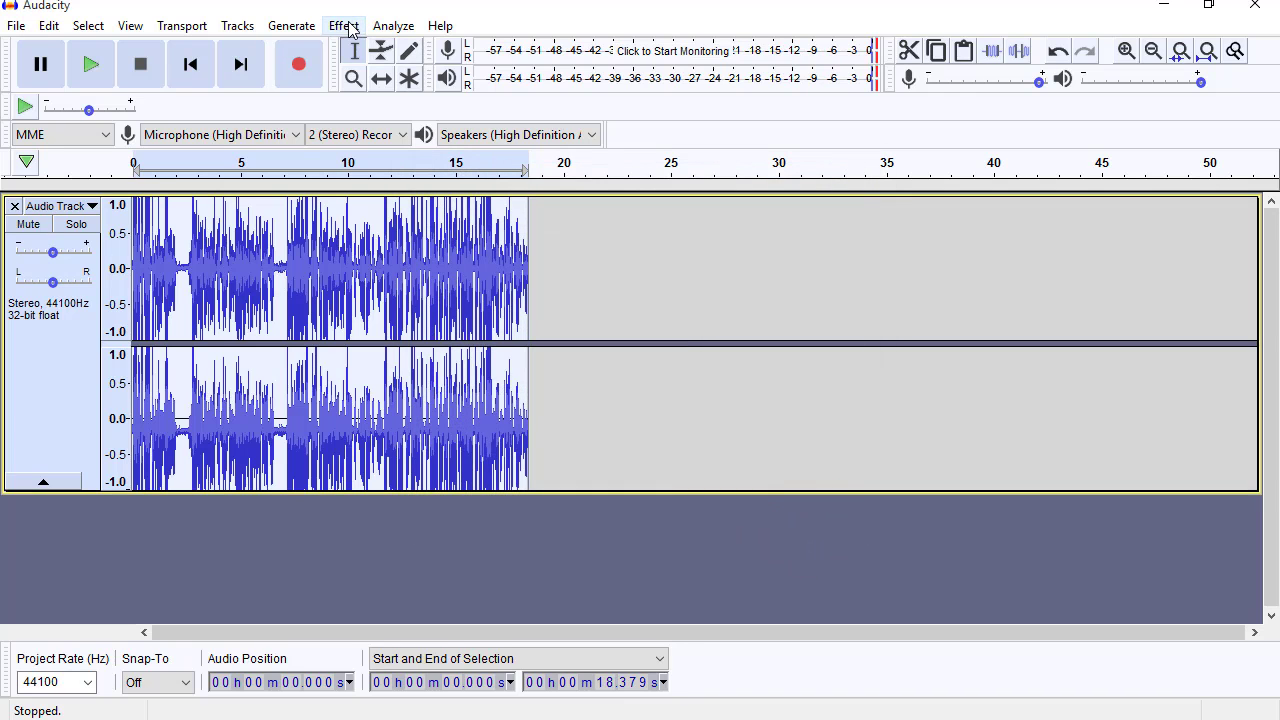
Select the entire recording and lower its pitch with Change Pitch, using a percent change of -8.000
left_click_drag(543, 303, 112, 306)
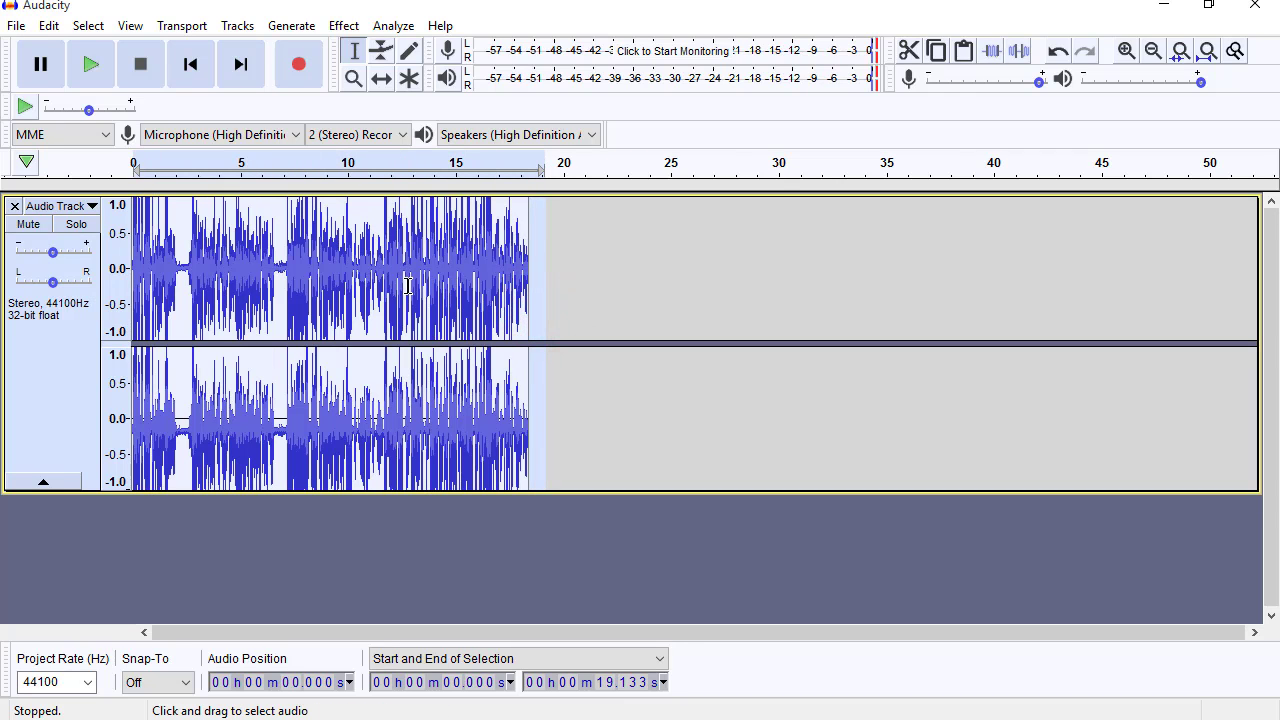
left_click(333, 27)
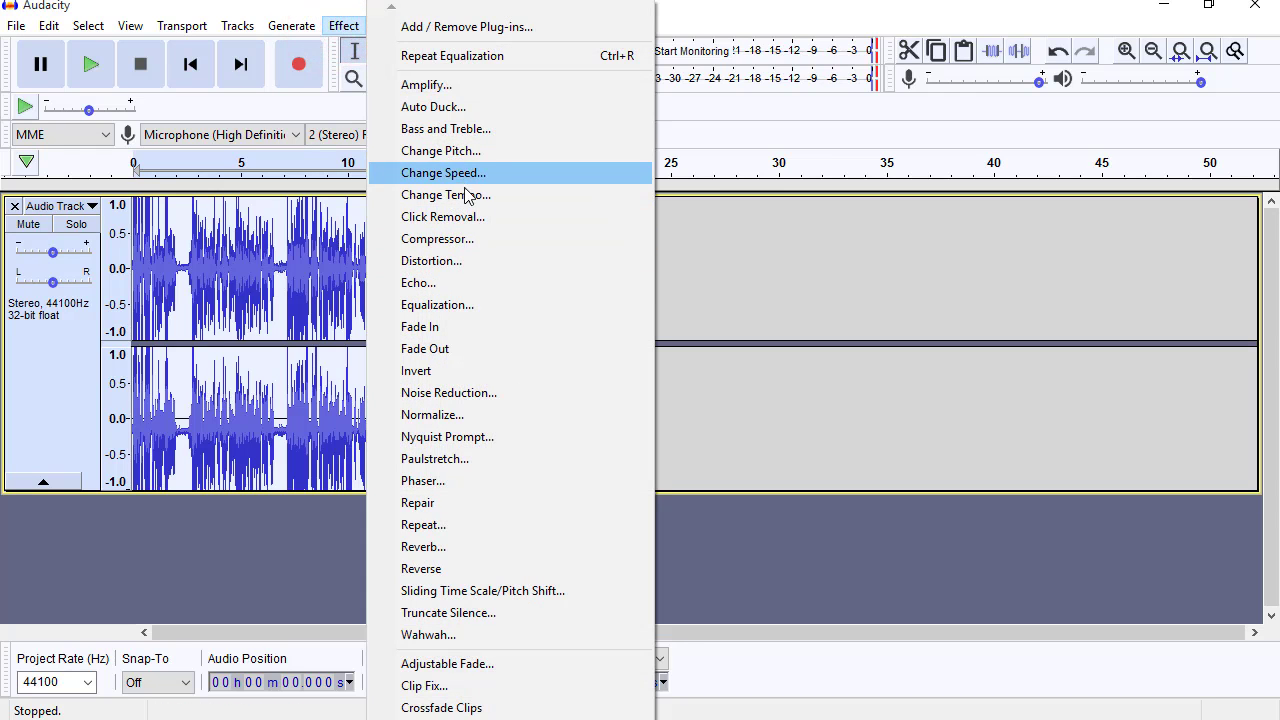
left_click(450, 150)
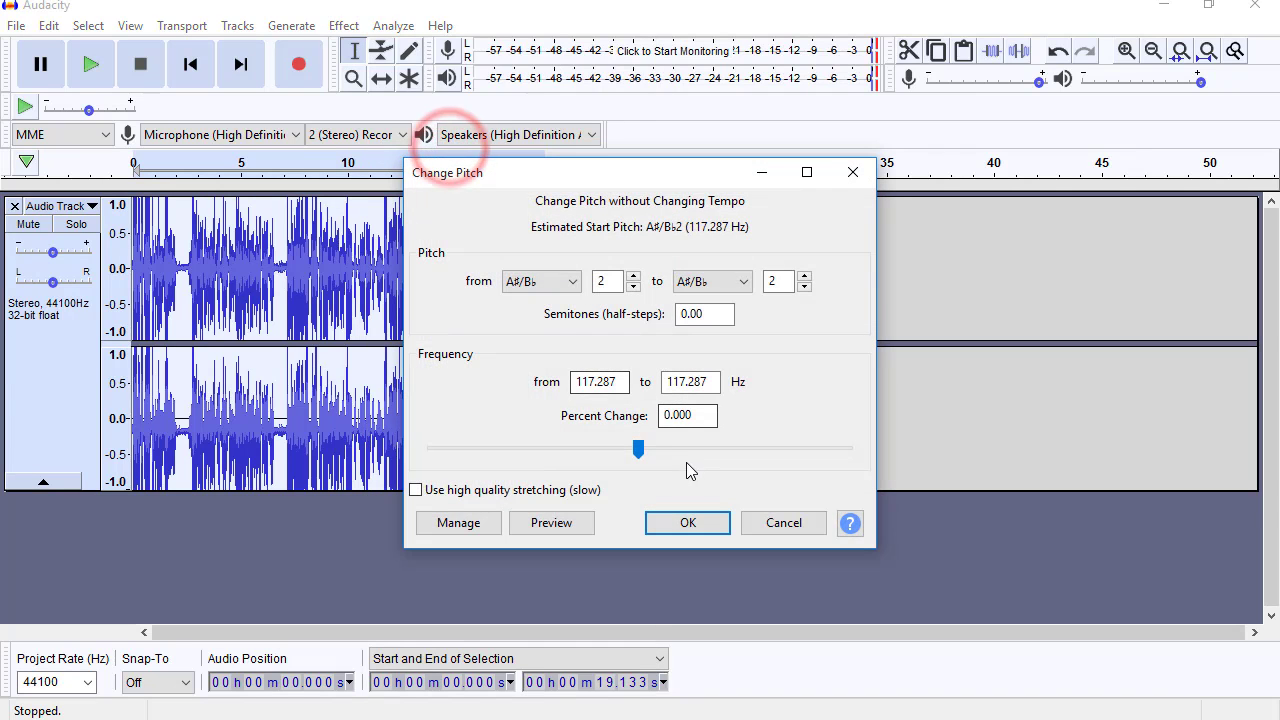
left_click_drag(641, 457, 657, 457)
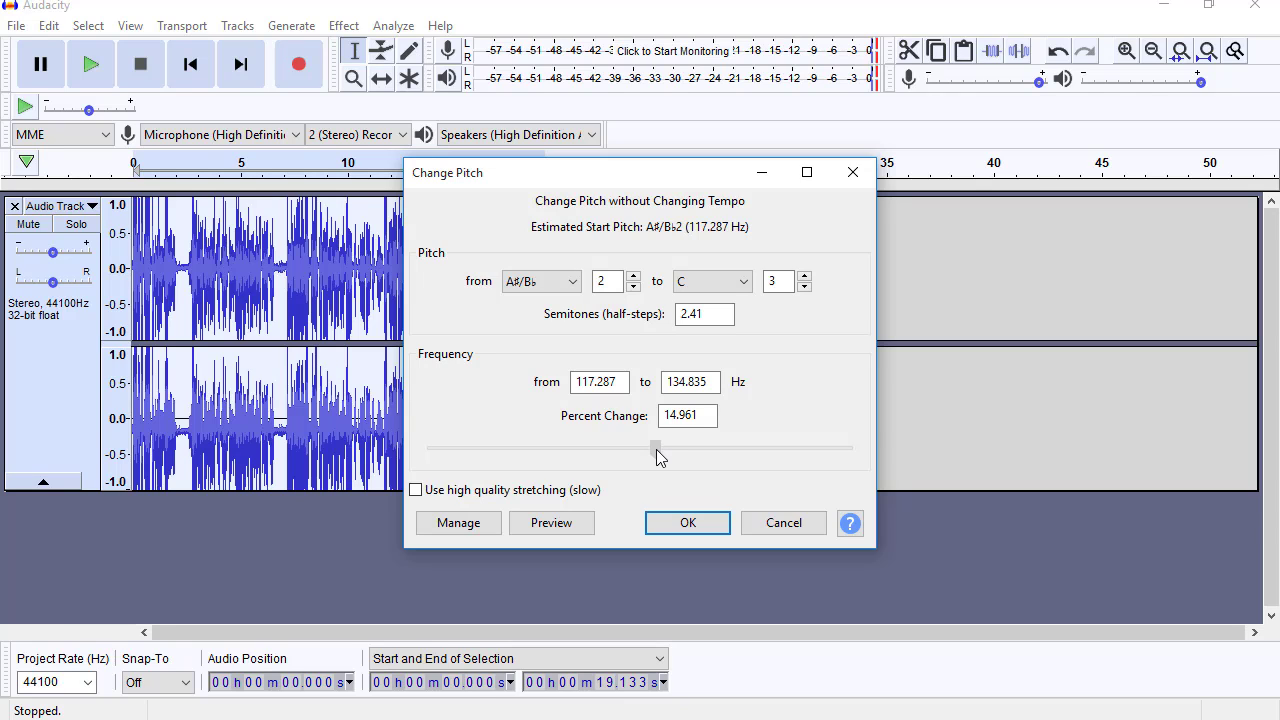
left_click_drag(657, 457, 622, 457)
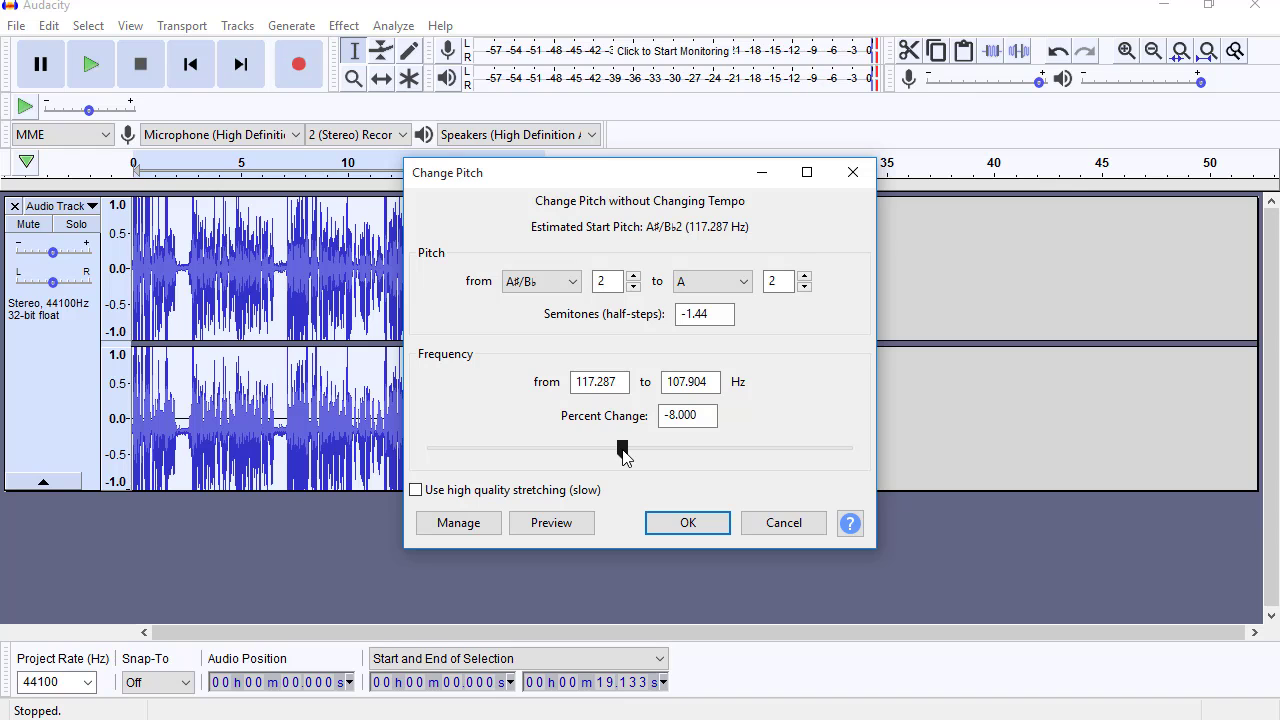
left_click(686, 523)
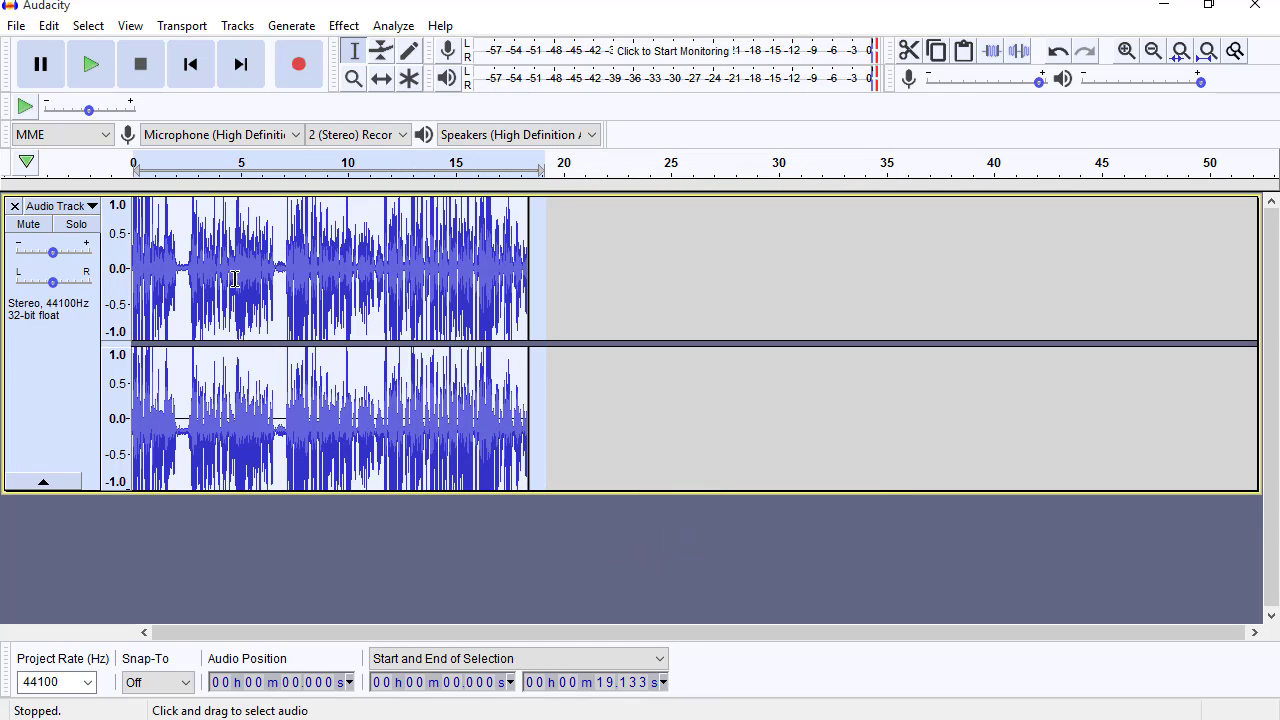
Play the recording from its beginning and pause playback at about 2.6 seconds
left_click(90, 68)
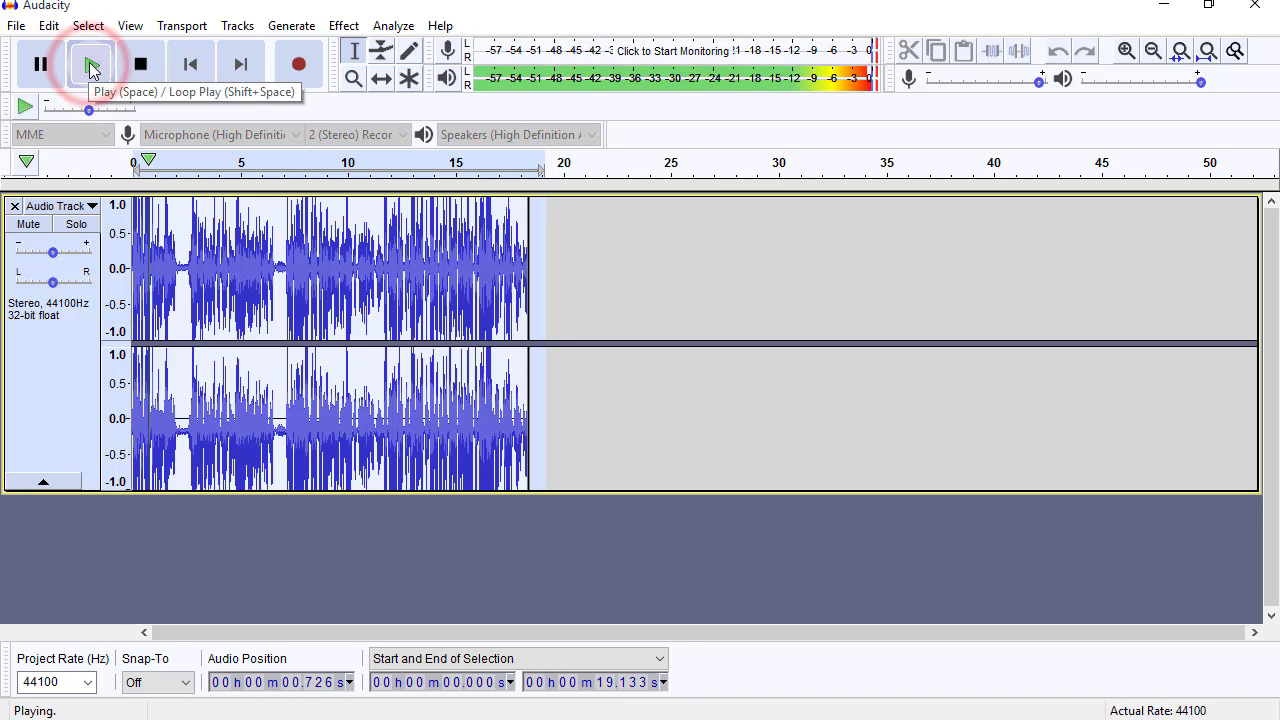
left_click(40, 64)
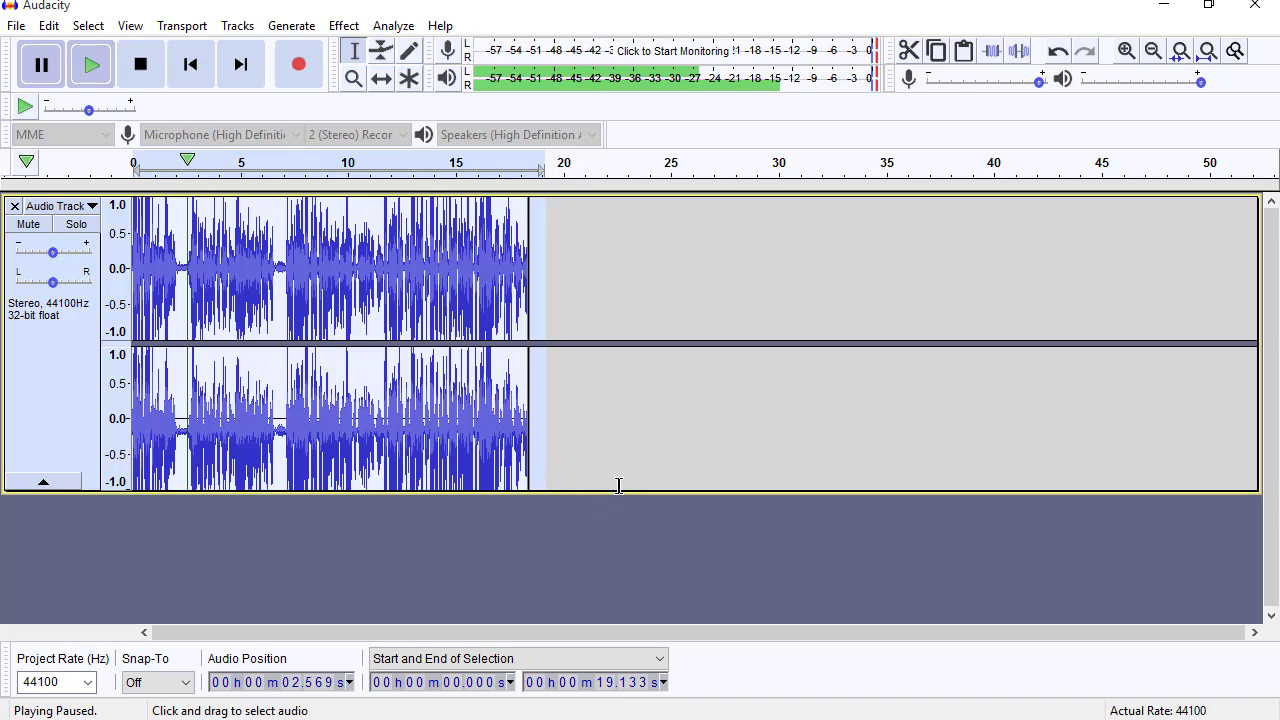
Select the entire recording from its beginning to about 20.5 seconds
left_click(567, 363, "shift")
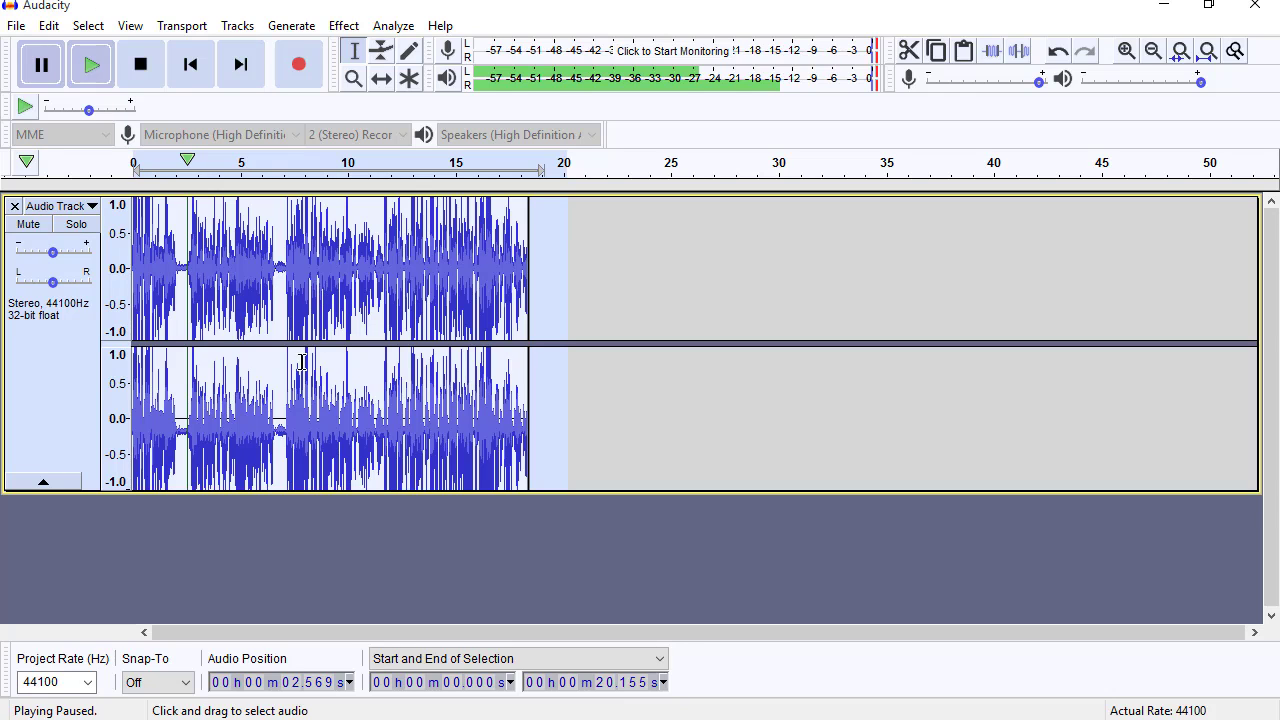
left_click_drag(276, 267, 283, 268)
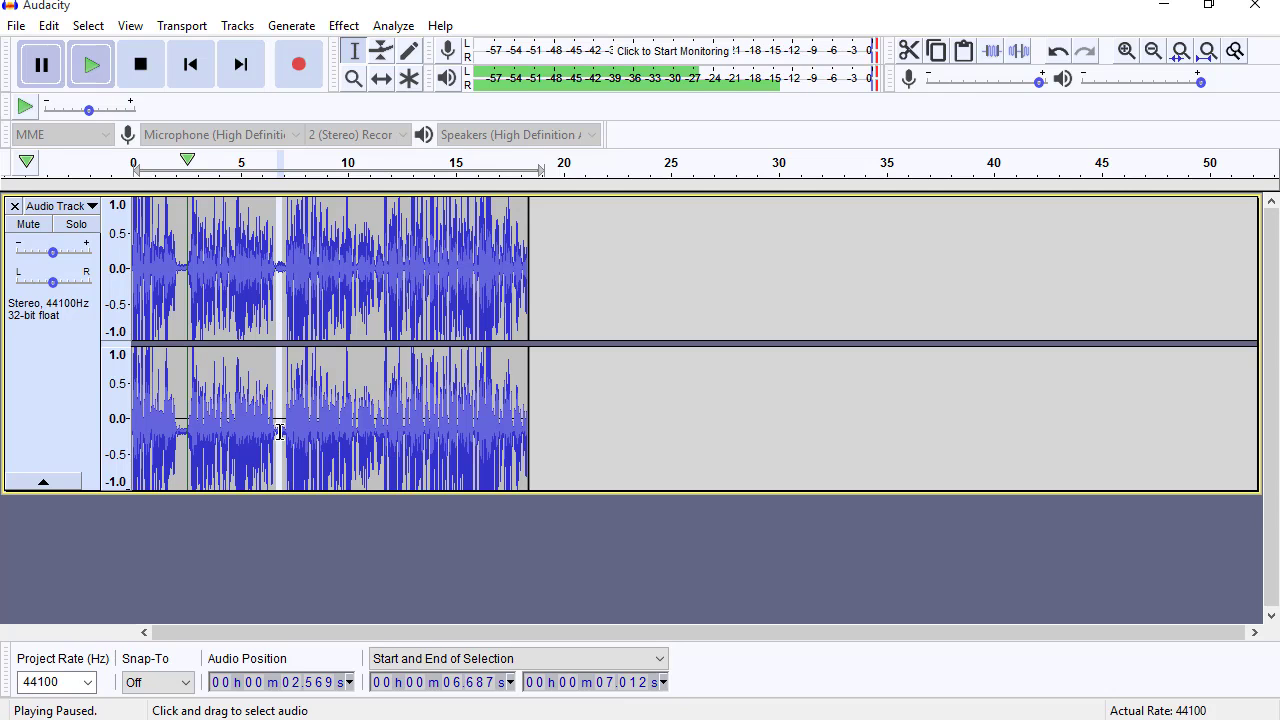
left_click_drag(571, 283, 130, 280)
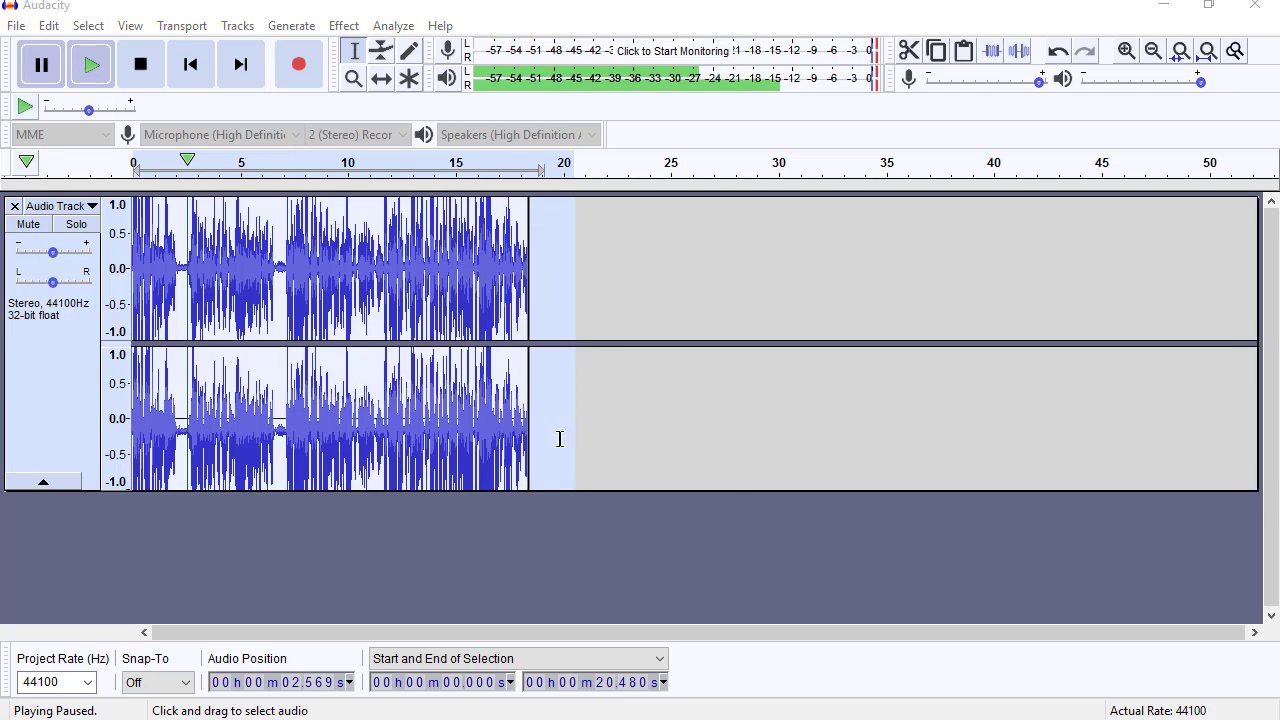
left_click(18, 27)
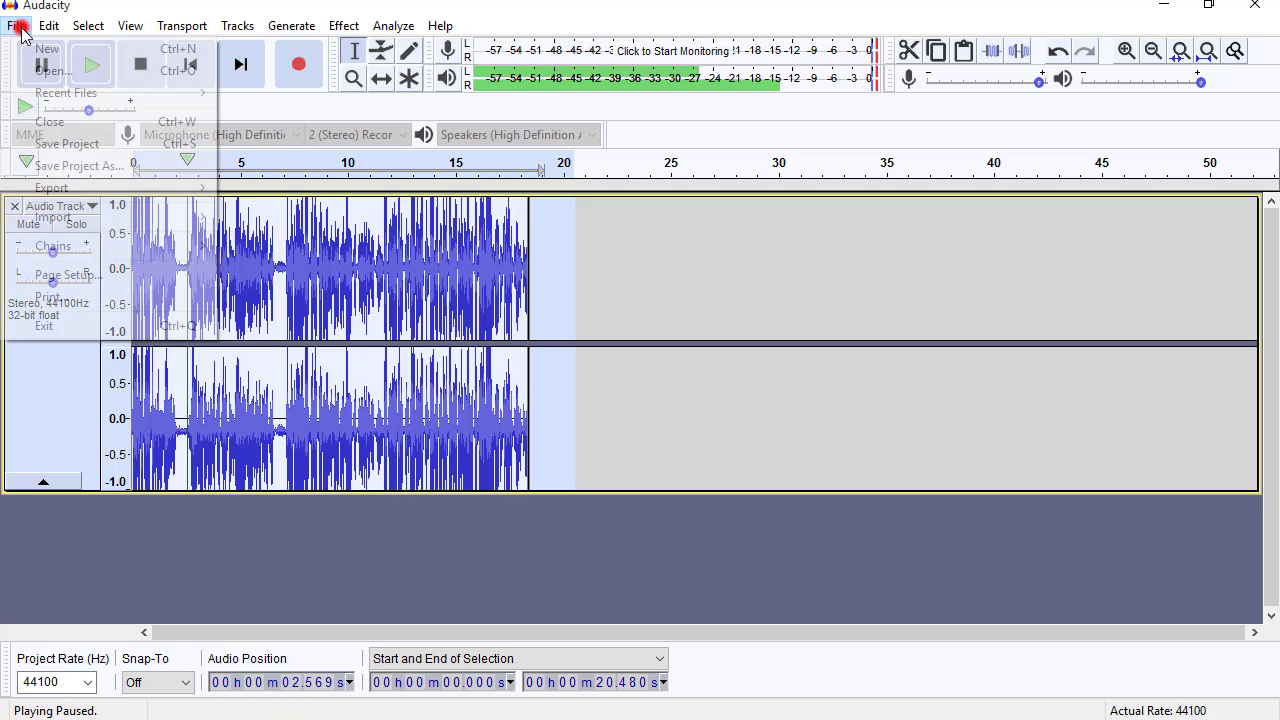
left_click(92, 150)
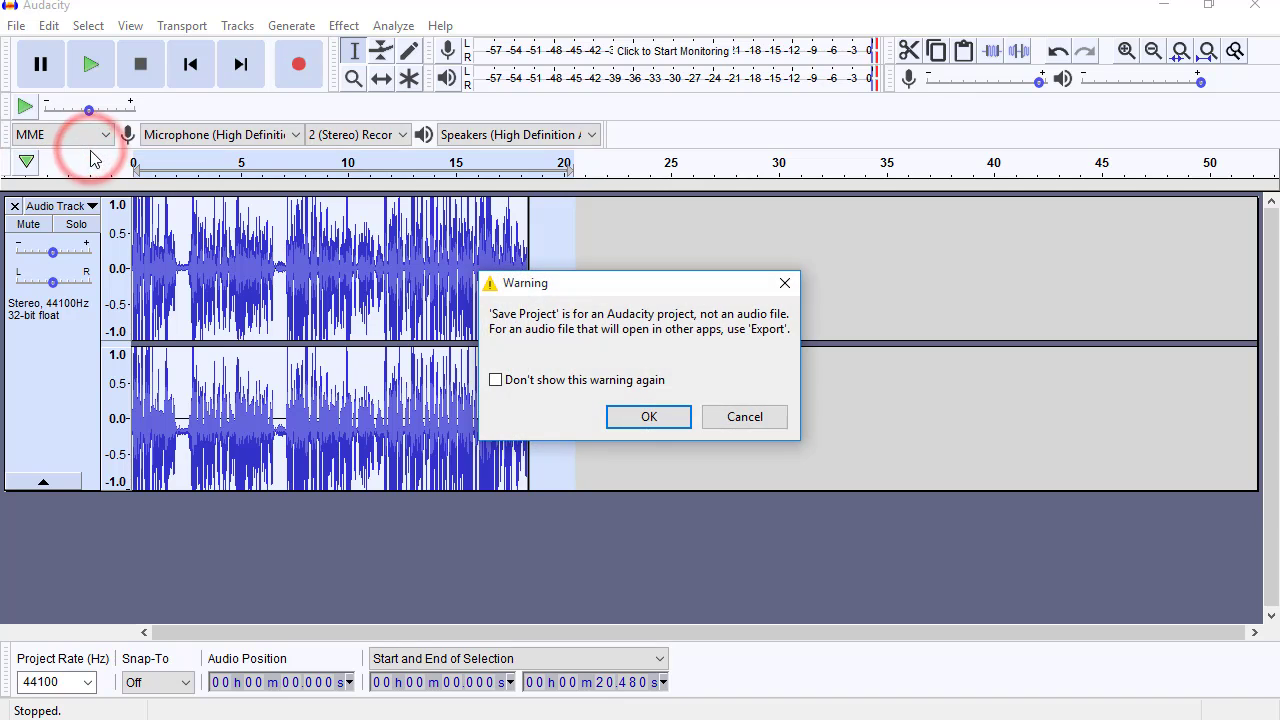
left_click(733, 417)
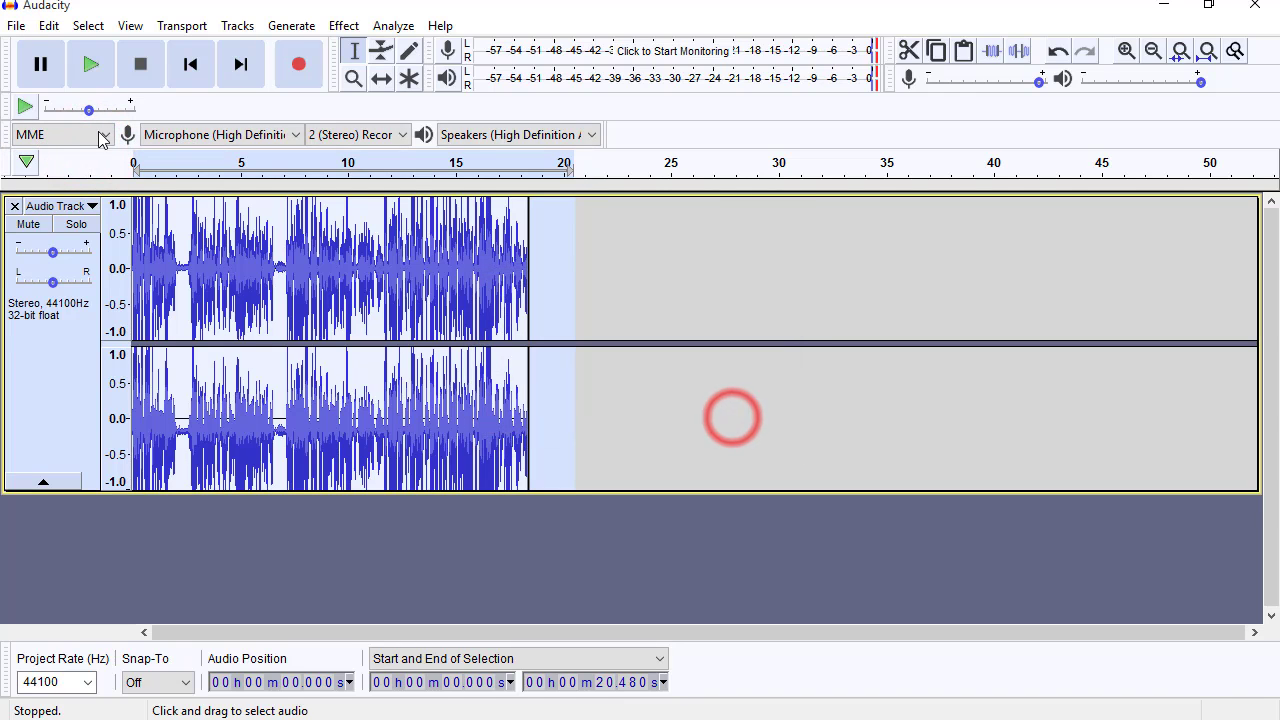
Export the recording as a signed 16-bit PCM WAV file named untitled in the Music folder, leaving the metadata tags blank
left_click(16, 26)
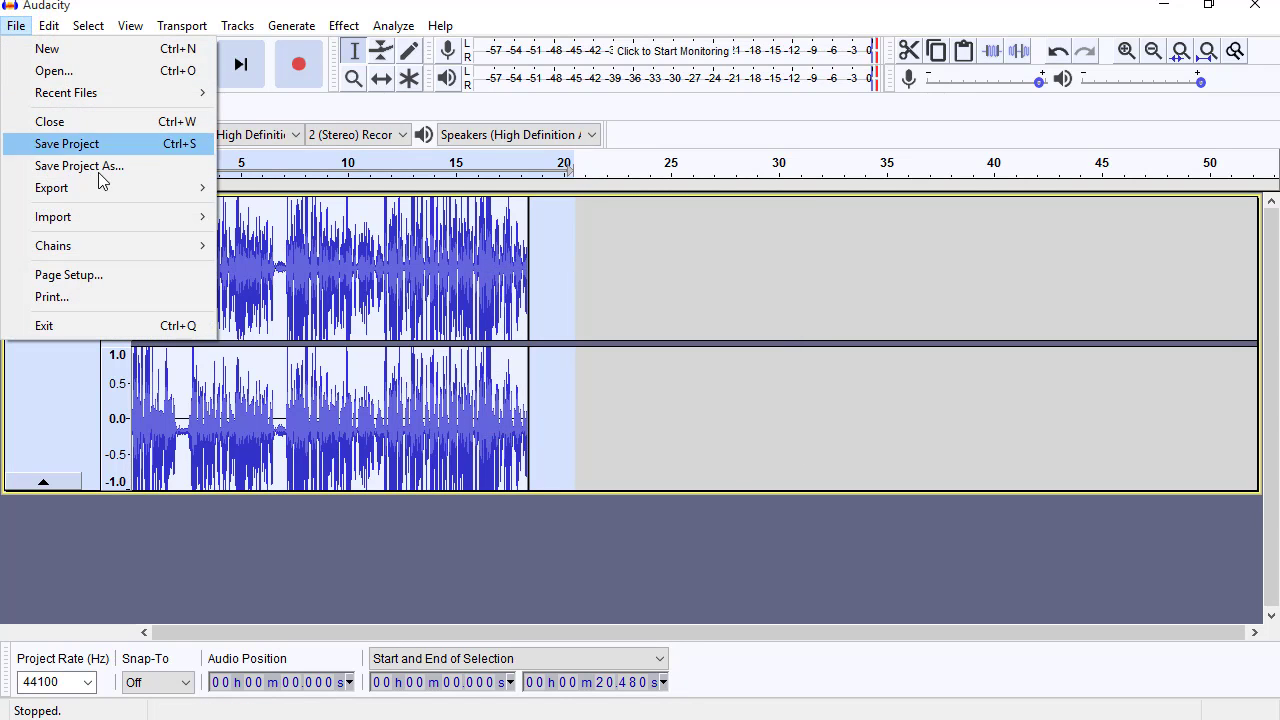
mouse_move(94, 194)
mouse_move(92, 222)
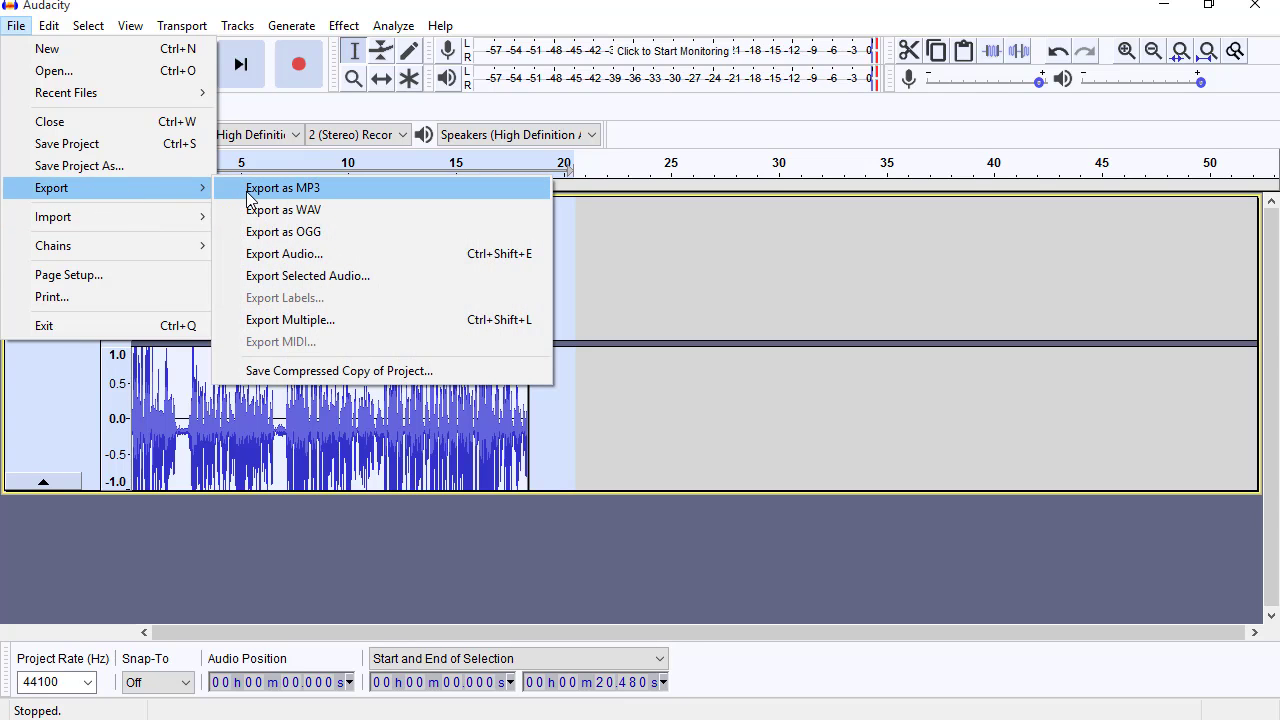
left_click(313, 212)
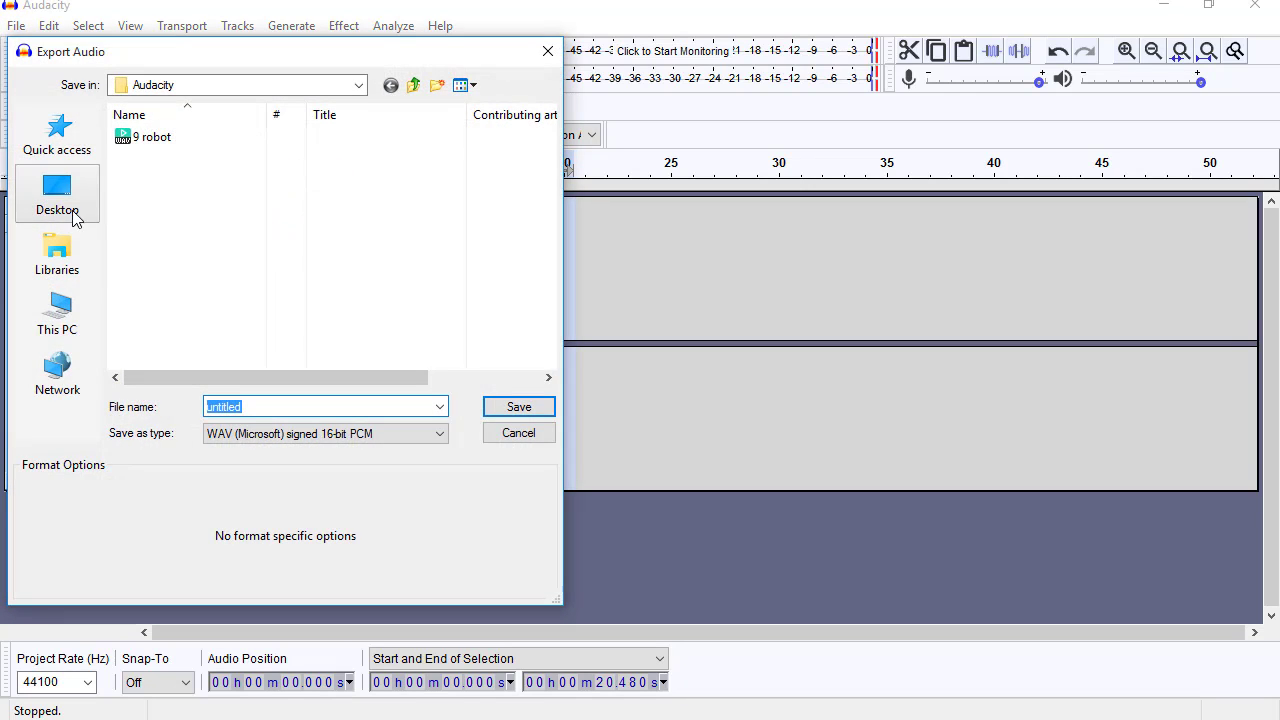
left_click(65, 203)
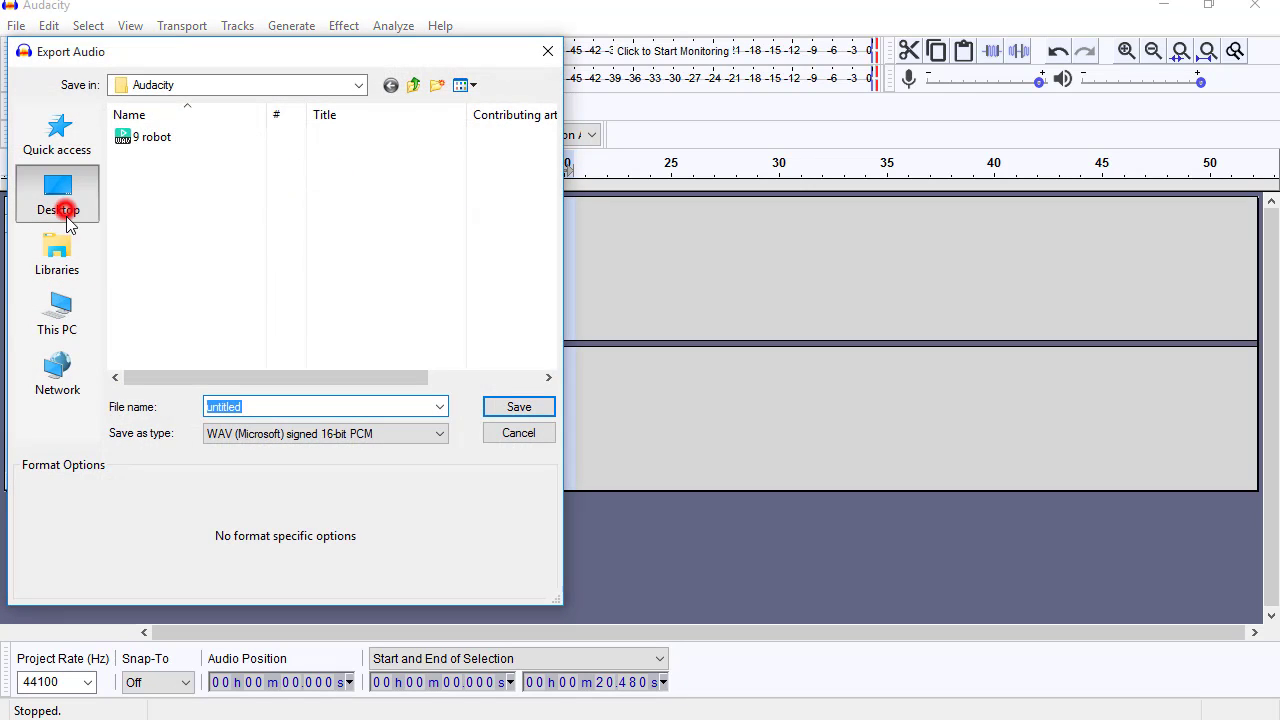
left_click(57, 251)
left_click(59, 318)
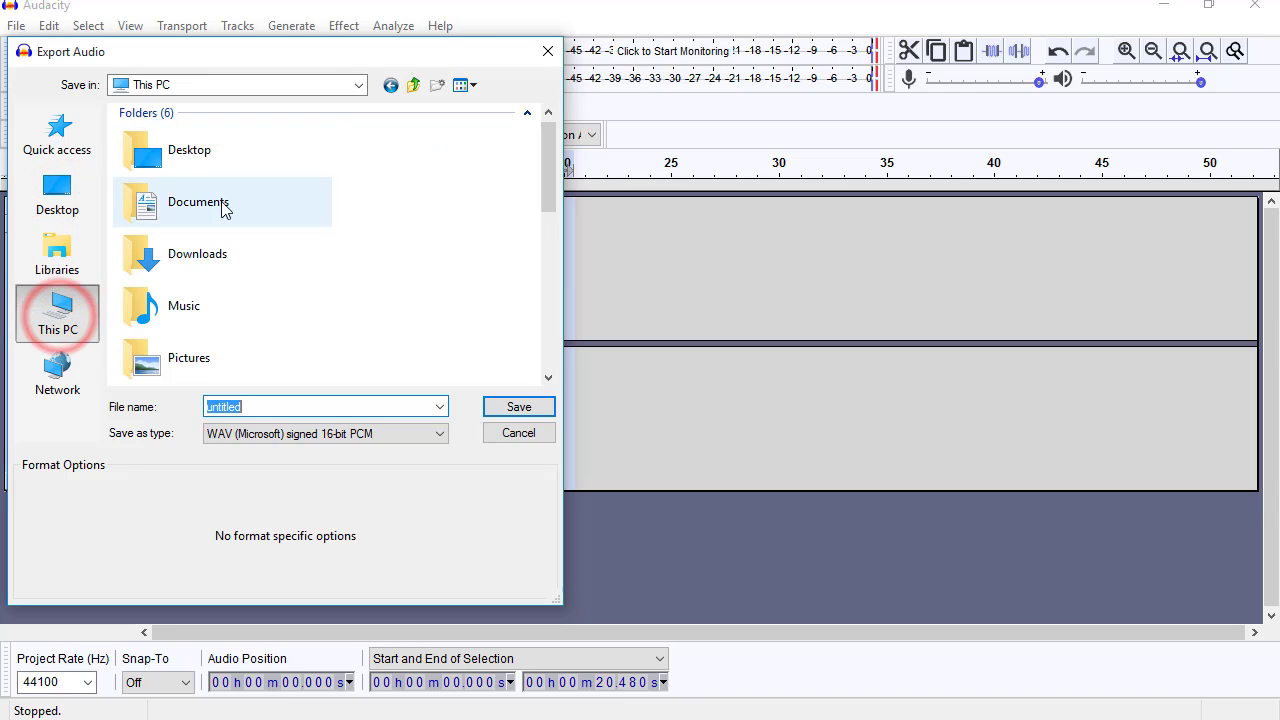
left_click(175, 316)
double_click(175, 316)
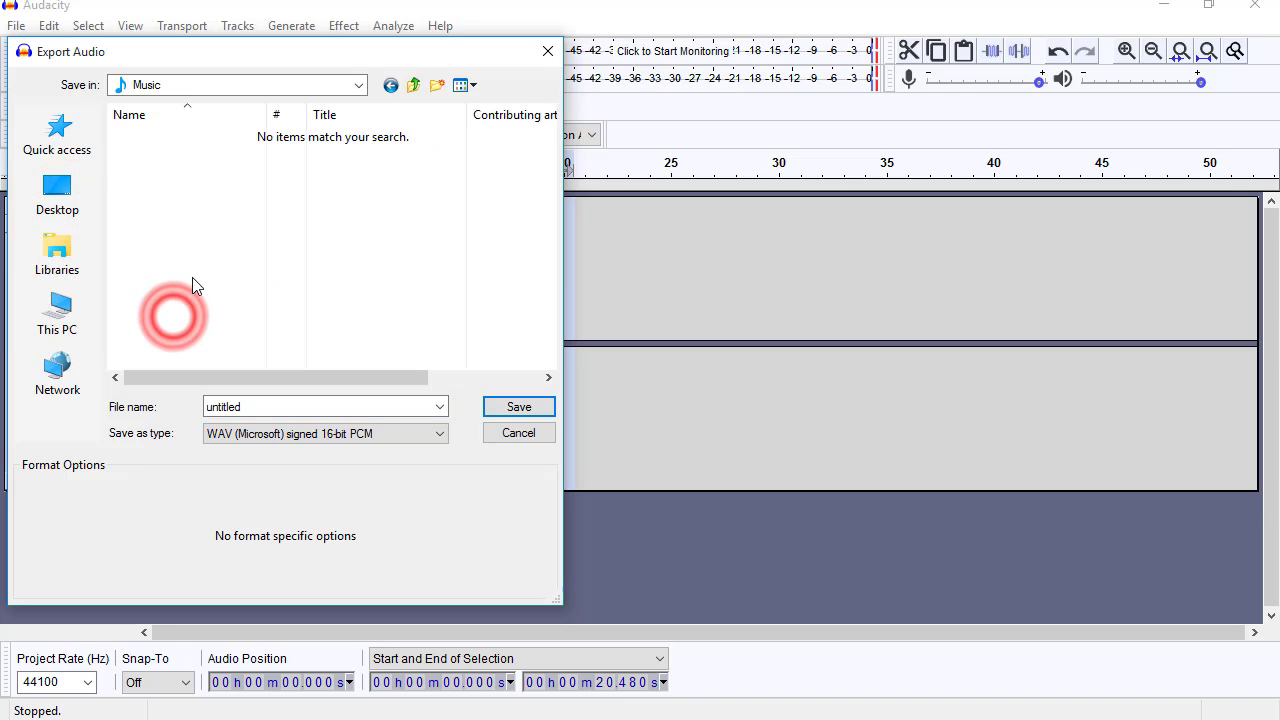
left_click(519, 409)
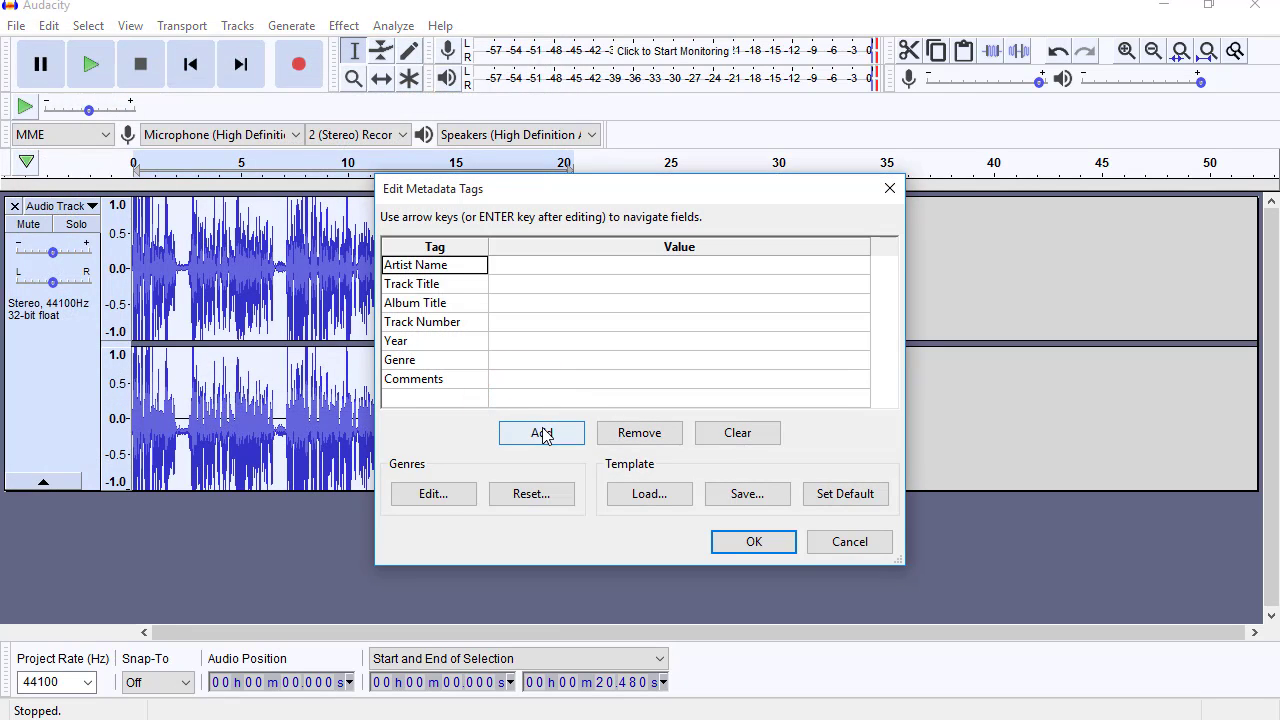
left_click(757, 546)
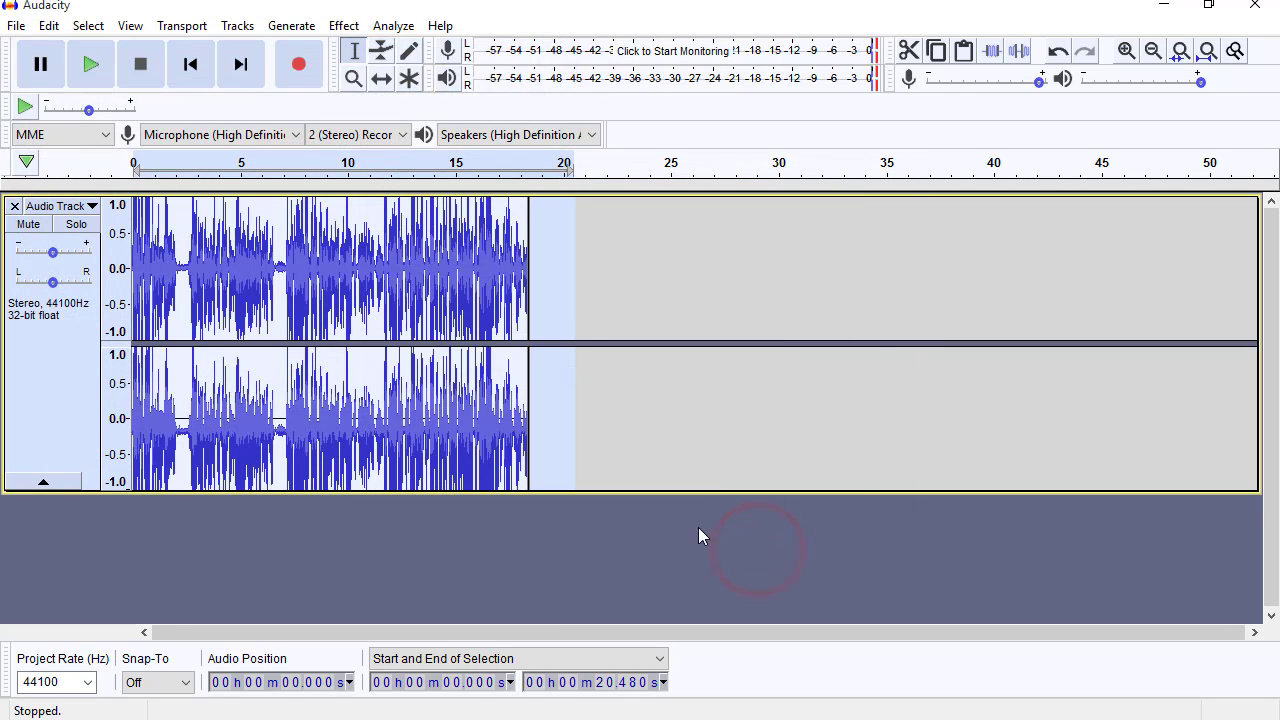
Switch to File Explorer, play the exported untitled file from the Music folder, and dismiss the media player's update notice
left_click(1163, 5)
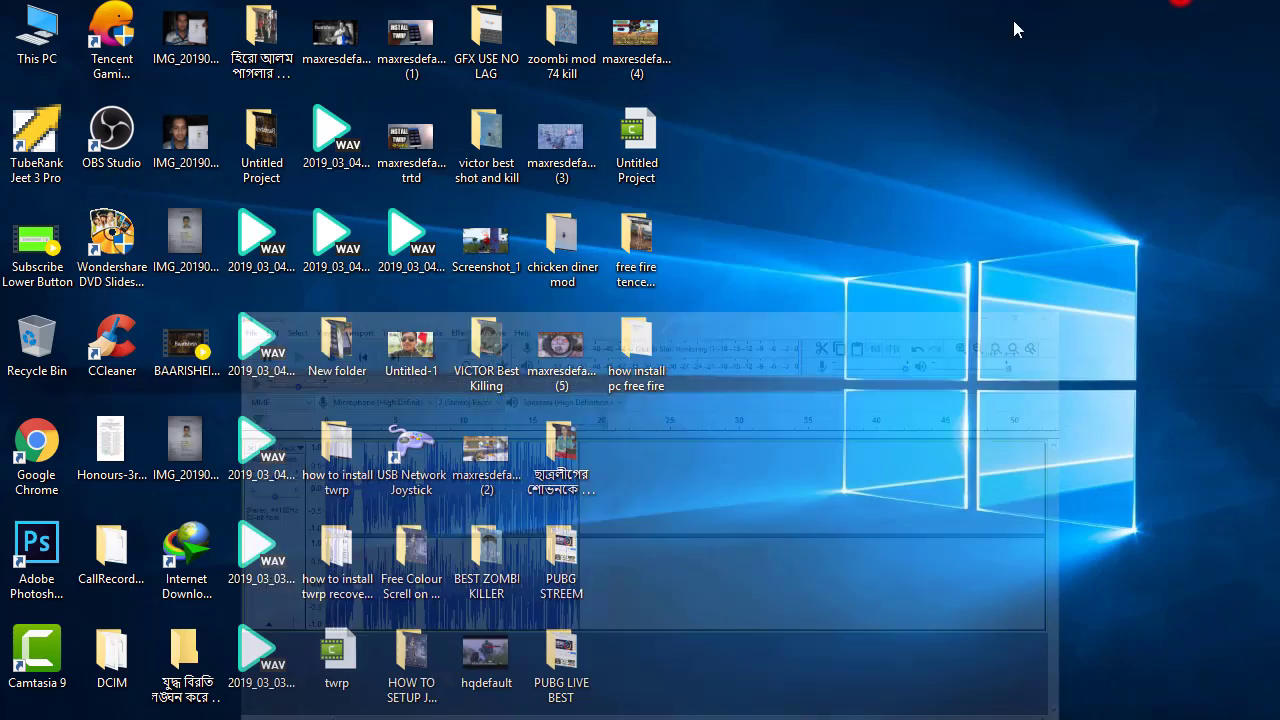
double_click(30, 28)
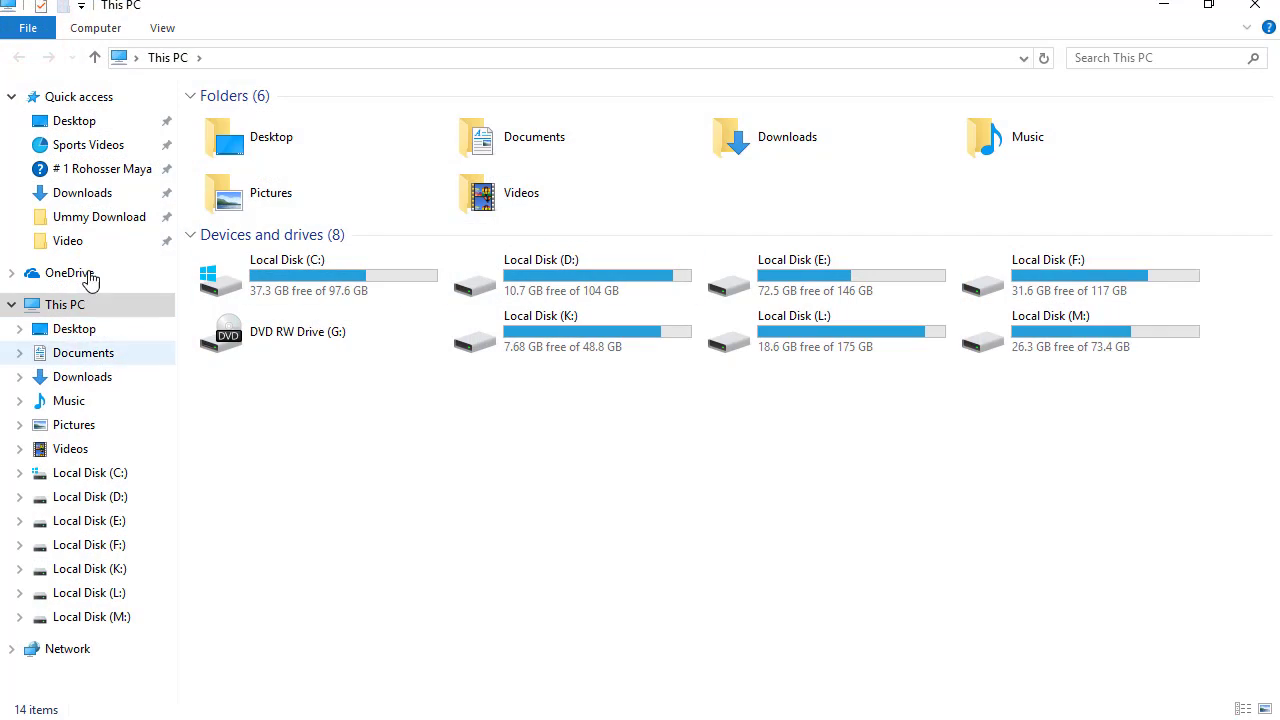
left_click(90, 400)
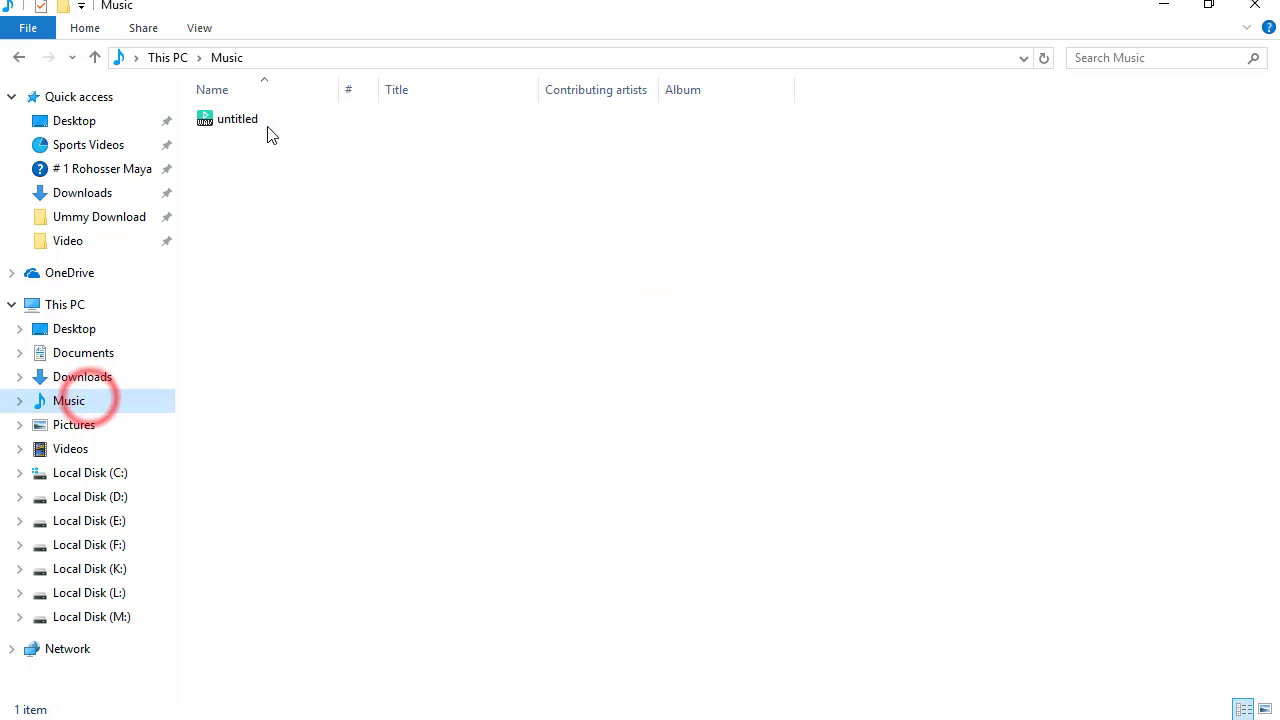
double_click(266, 119)
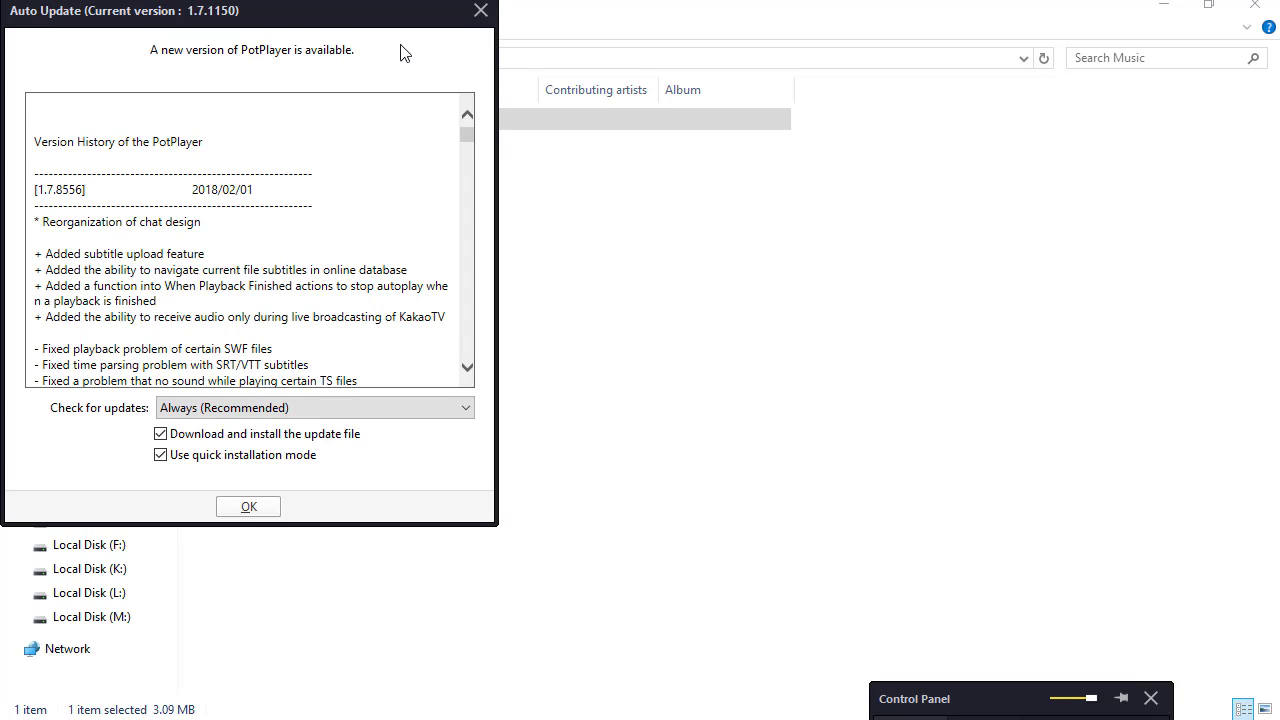
left_click(480, 12)
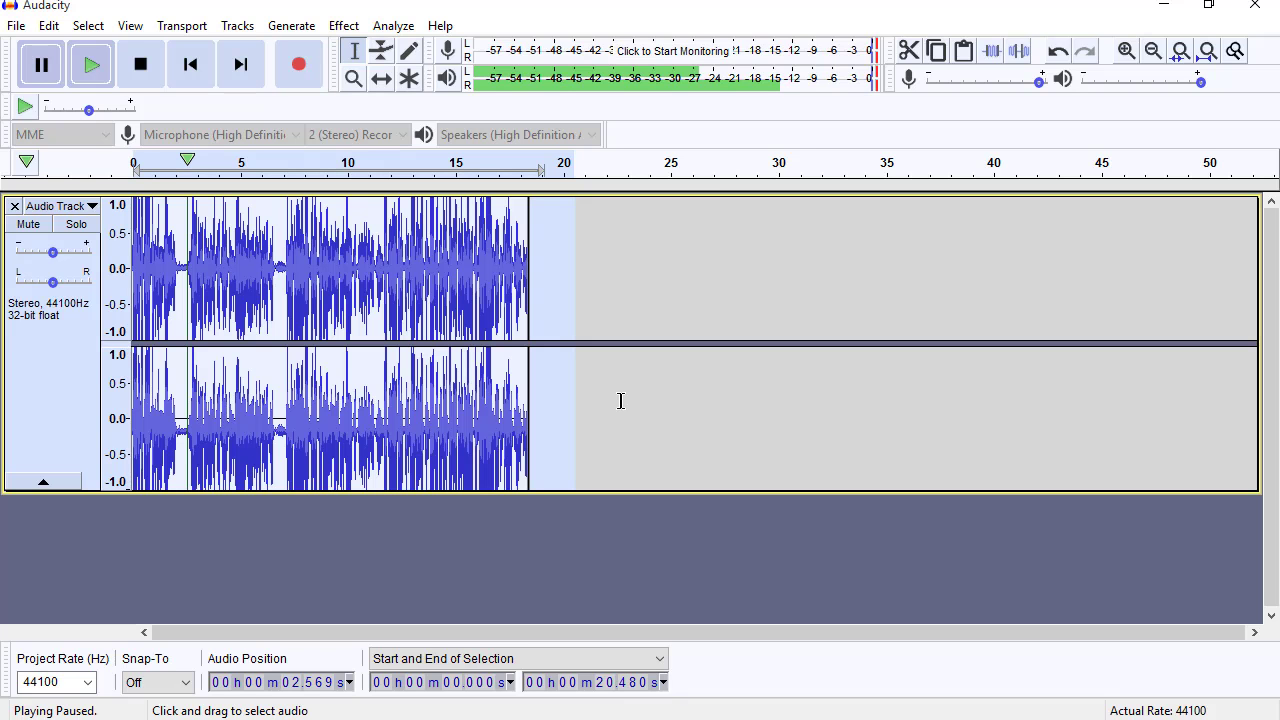